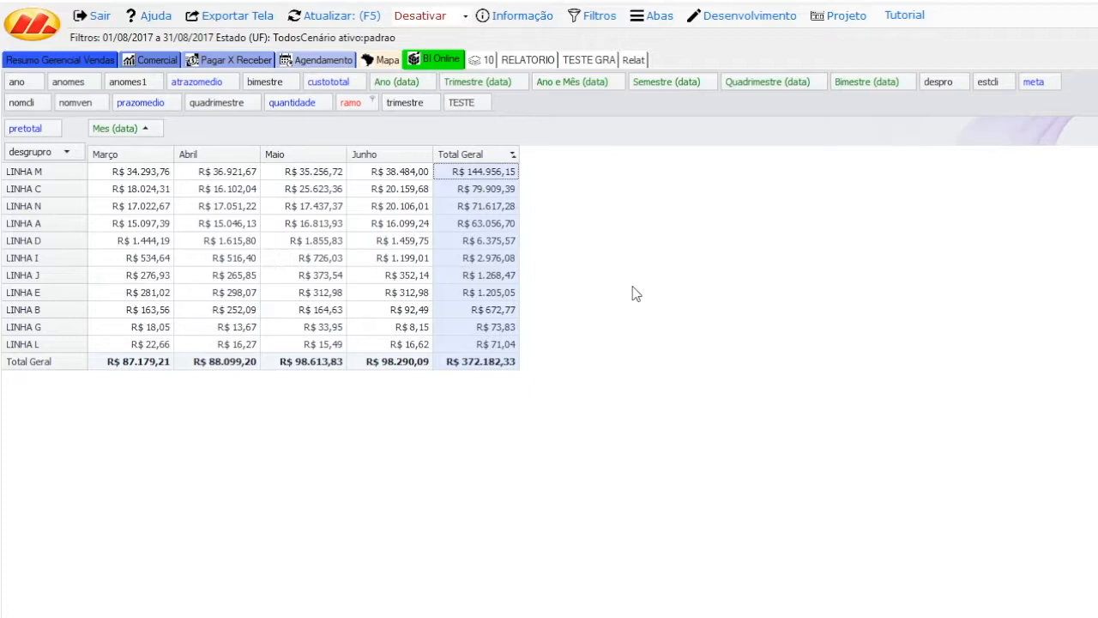
Step: Delete the existing sales pivot cube from the BI Online page and confirm its removal
right_click(590, 274)
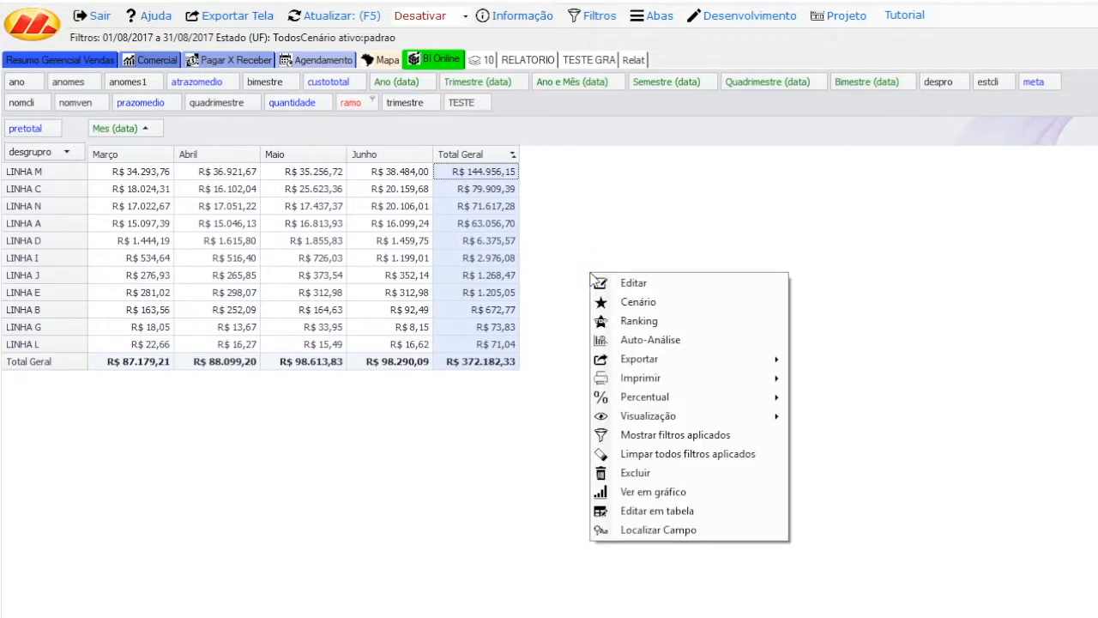
left_click(661, 470)
left_click(520, 372)
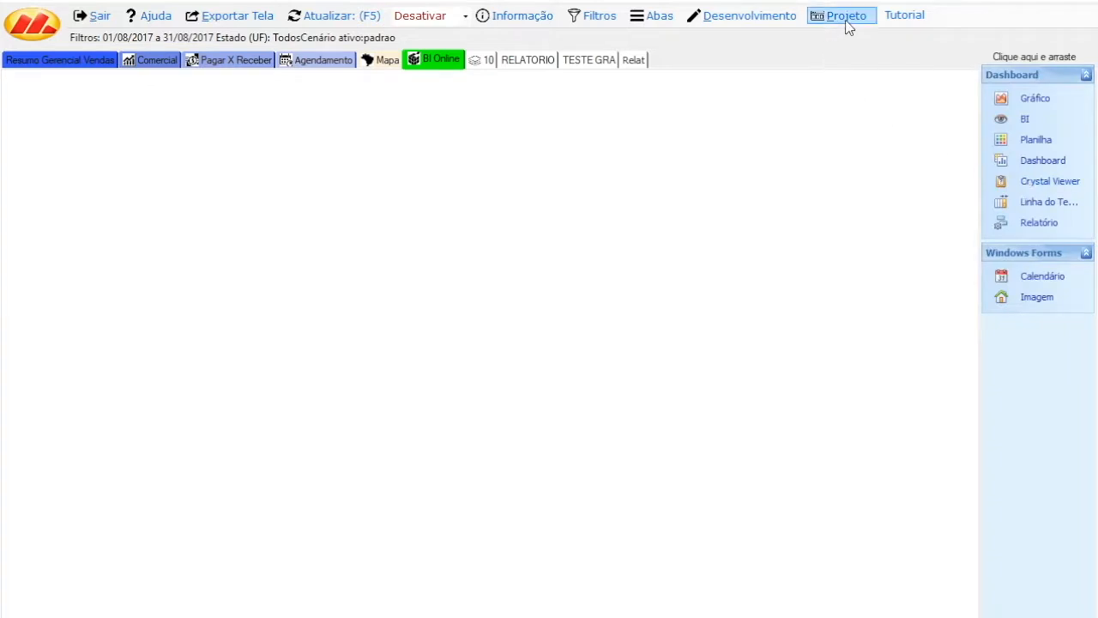
Step: Place a new BI component on the empty BI Online page
left_click(846, 19)
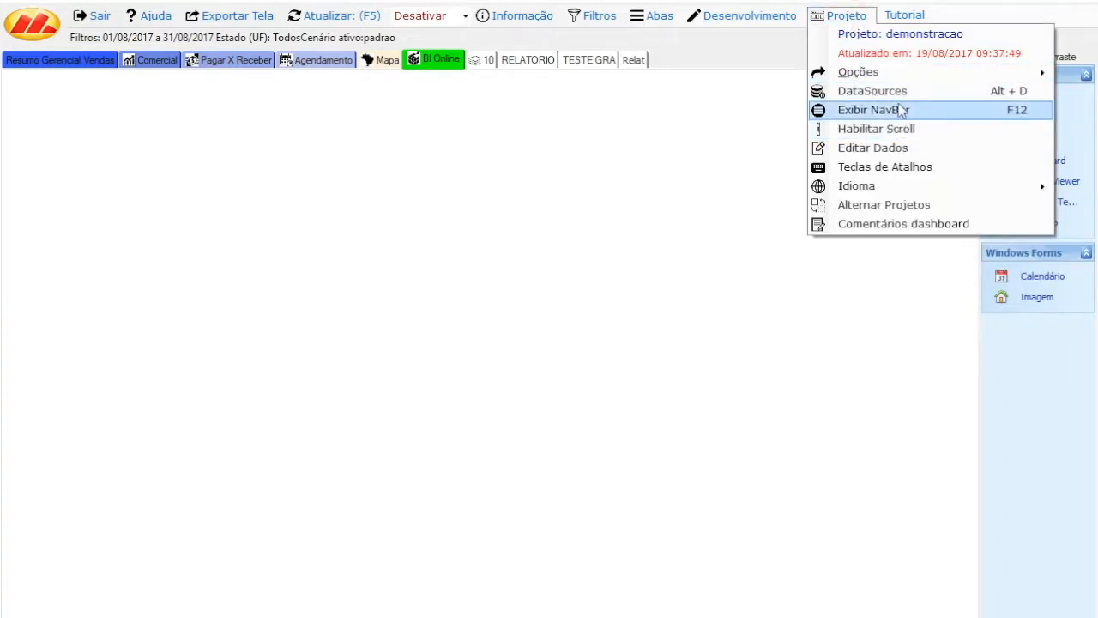
left_click(810, 305)
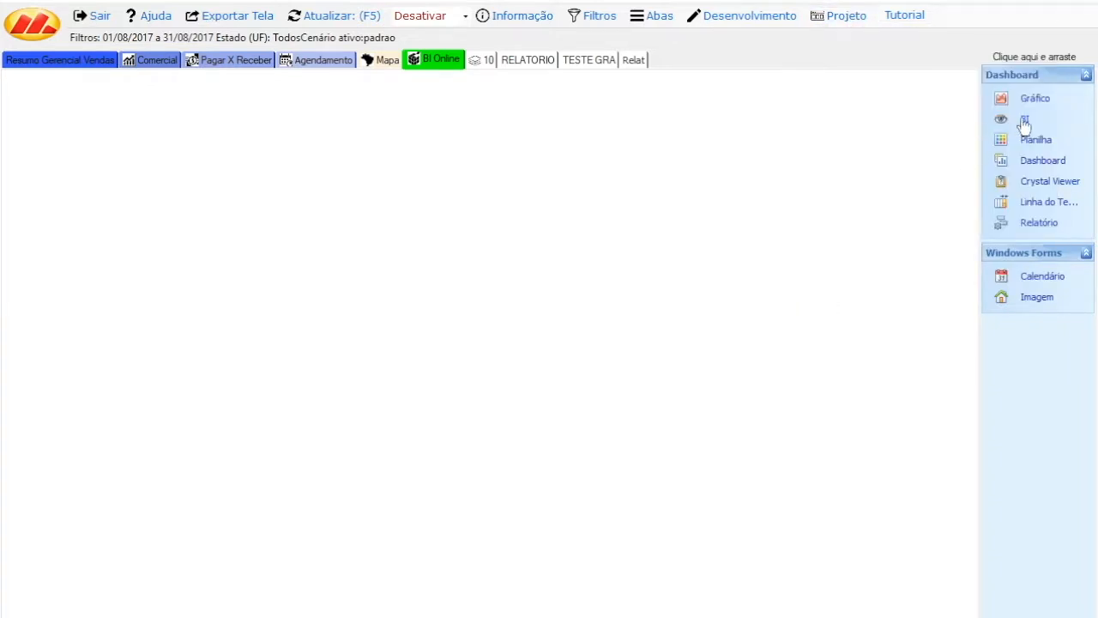
left_click_drag(1026, 121, 314, 200)
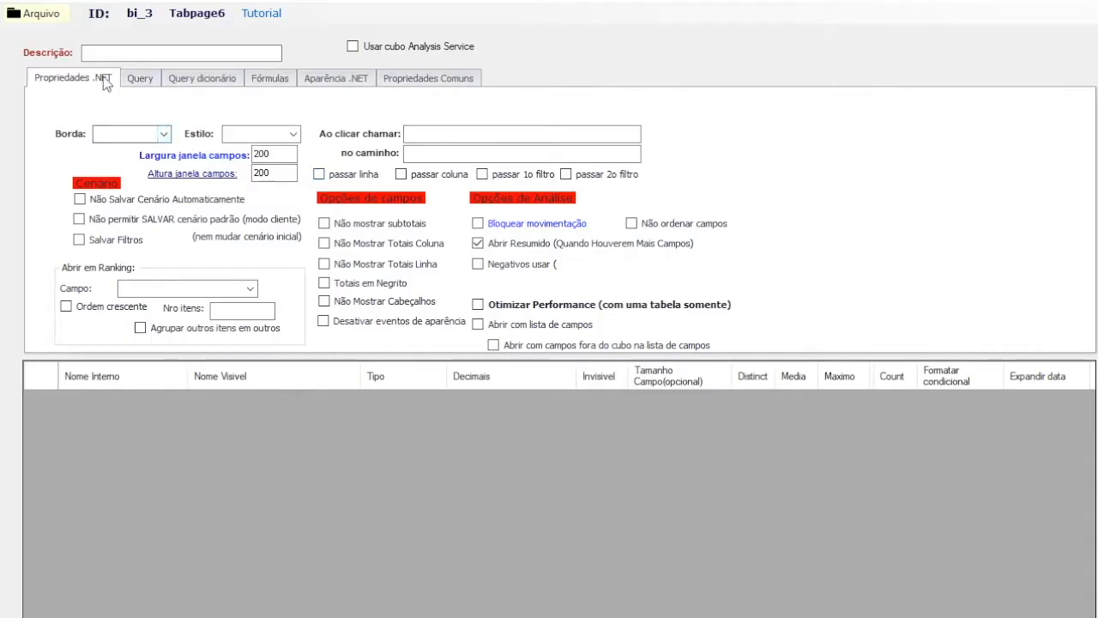
Step: Define the cube's query as "select * from vendas_demo" on the demonstracao datasource and run it
left_click(148, 76)
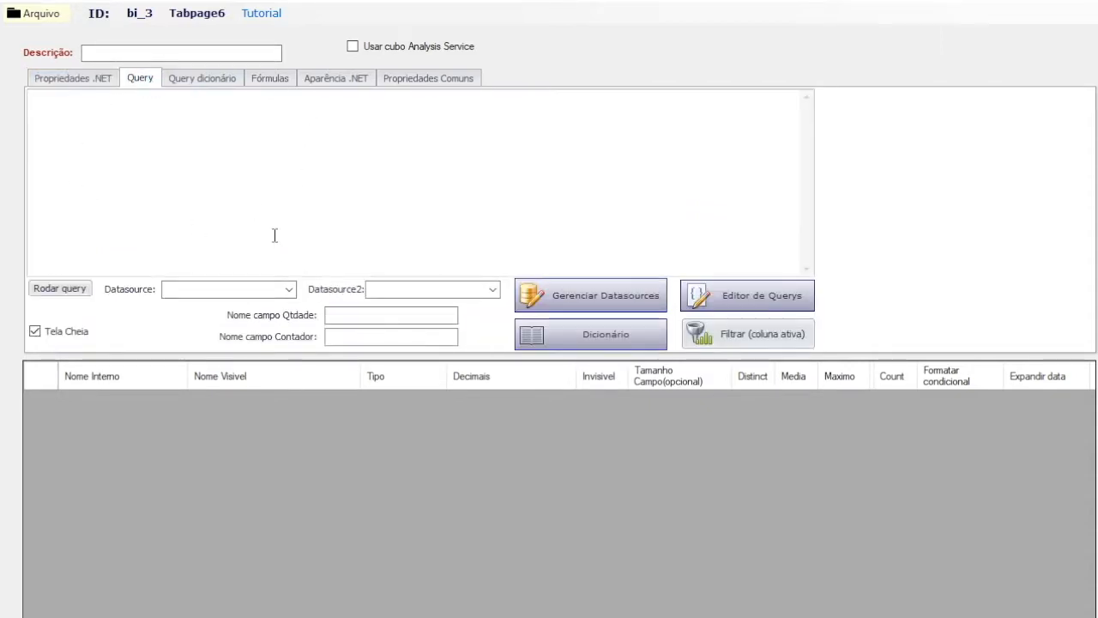
left_click(174, 171)
left_click(290, 290)
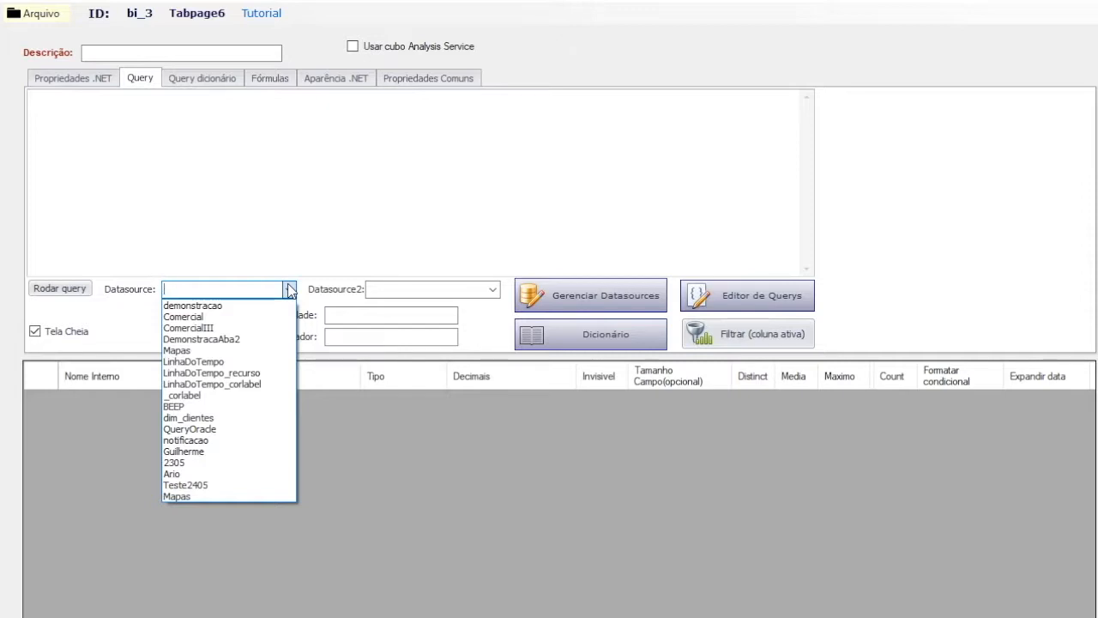
left_click(283, 305)
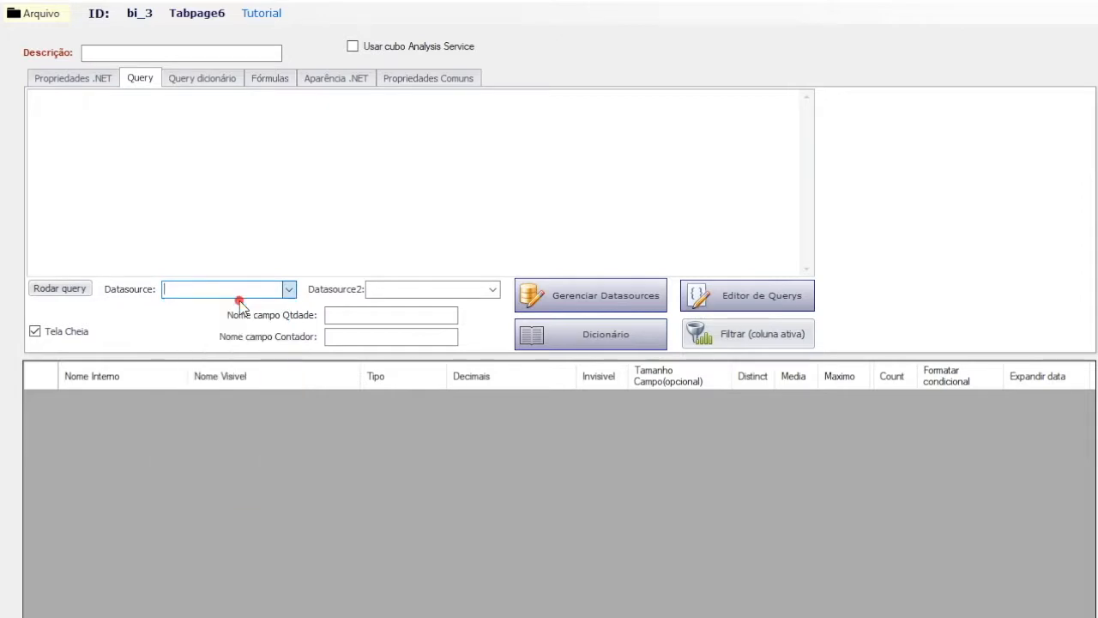
left_click(66, 289)
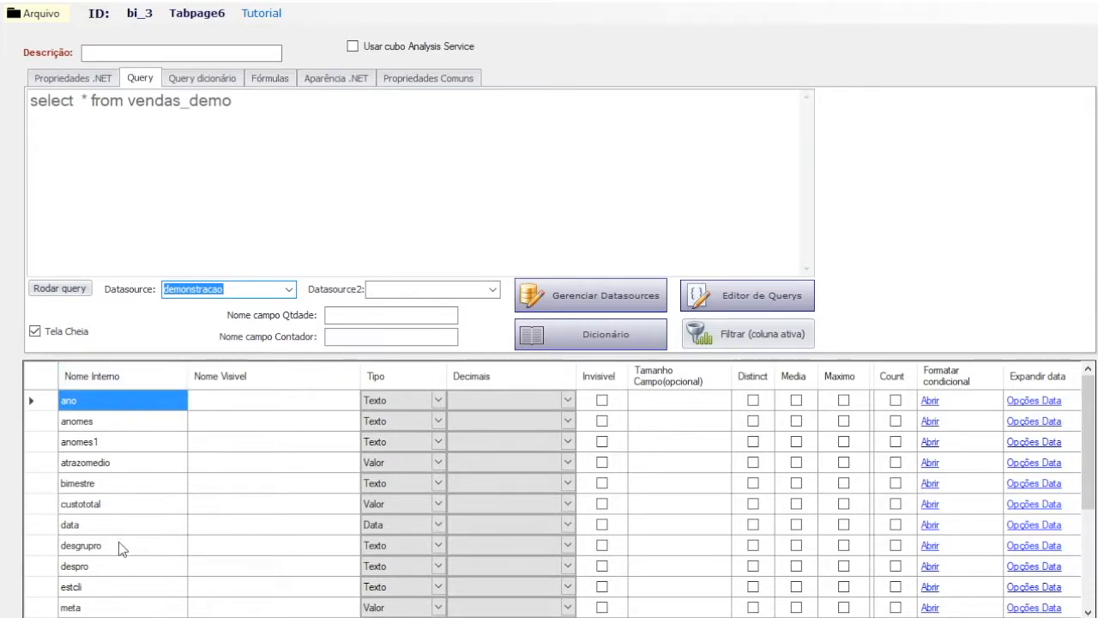
Step: Set the visible name of the custototal field to Custo
left_click_drag(1079, 394, 1086, 363)
left_click(251, 400)
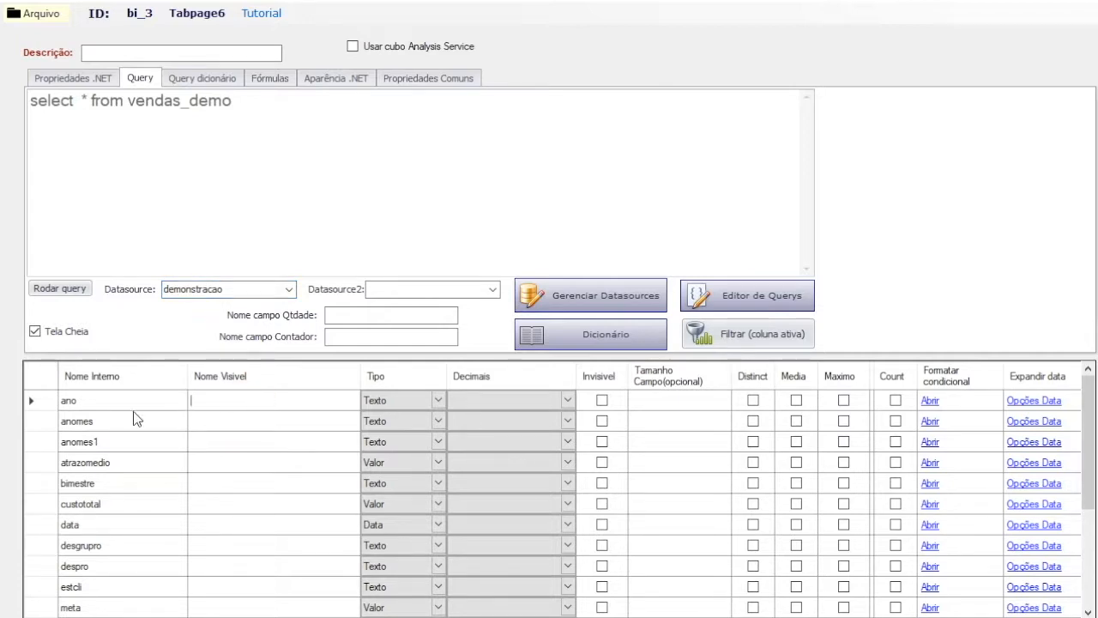
mouse_move(1091, 413)
left_mouse_down()
mouse_move(1088, 506)
mouse_move(1088, 411)
left_mouse_up()
left_click(233, 503)
type("Custo")
left_click(389, 506)
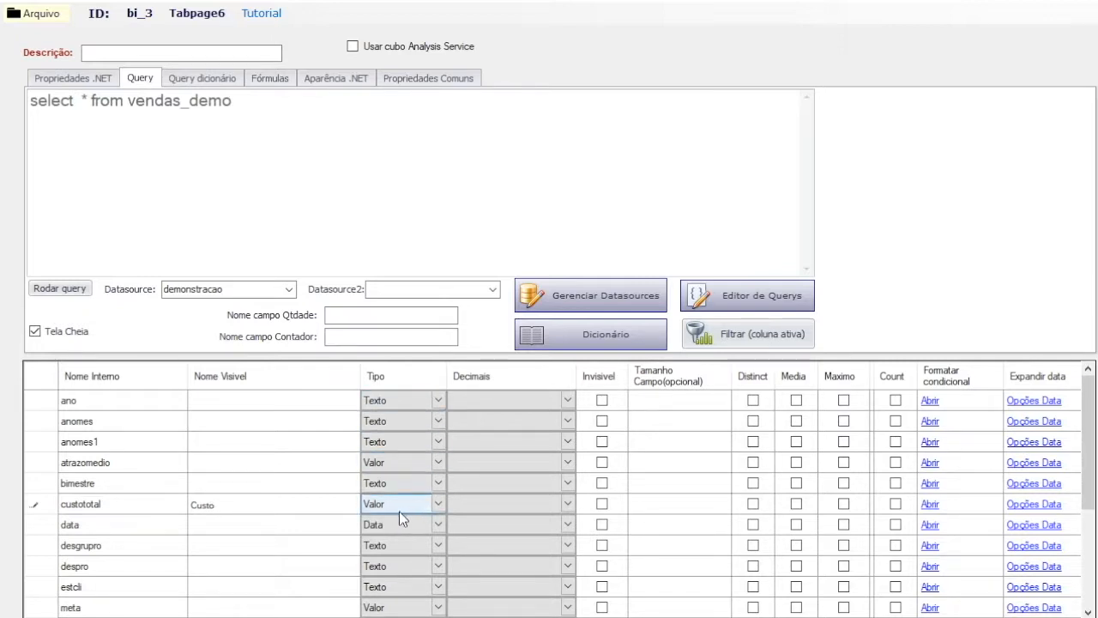
Step: Set the decimal format of the custototal and meta fields to Monetario
left_click(481, 504)
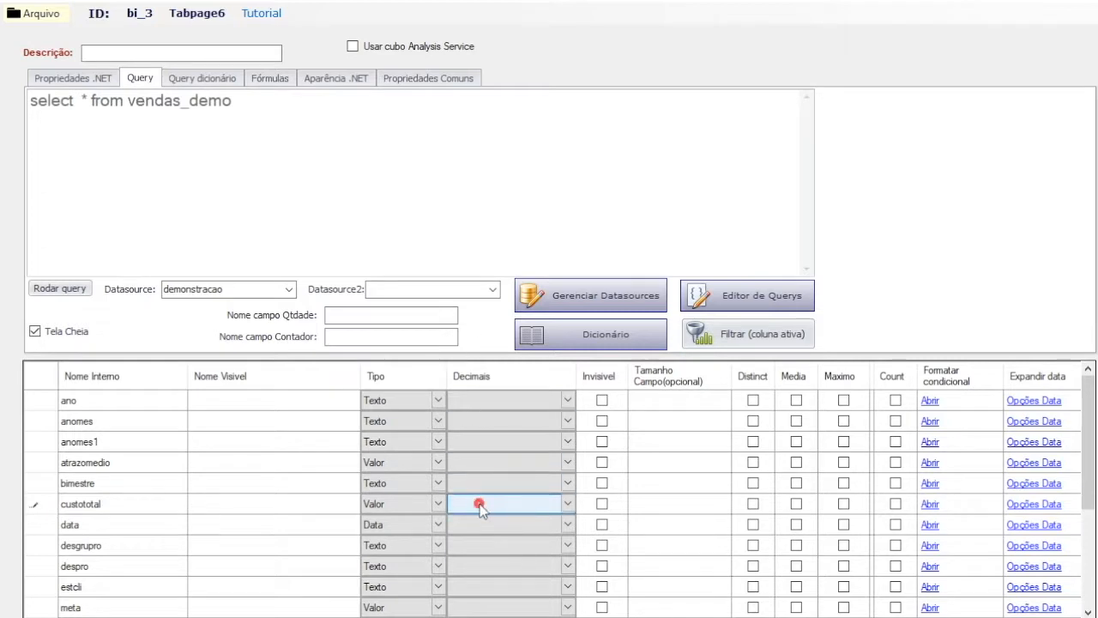
left_click(505, 503)
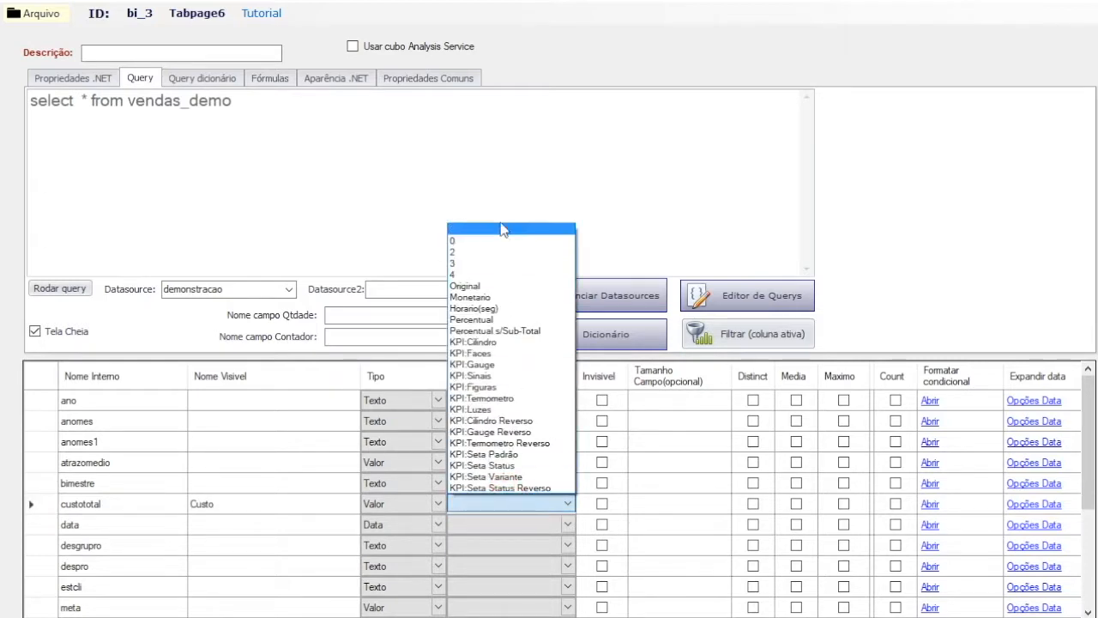
left_click(492, 298)
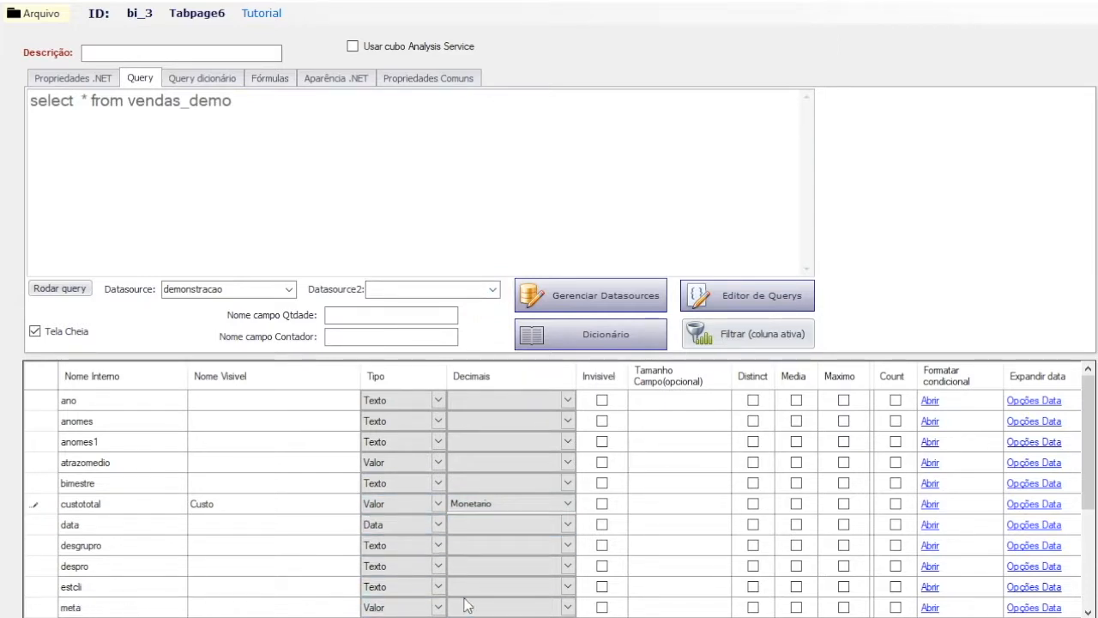
left_click(494, 611)
key("m")
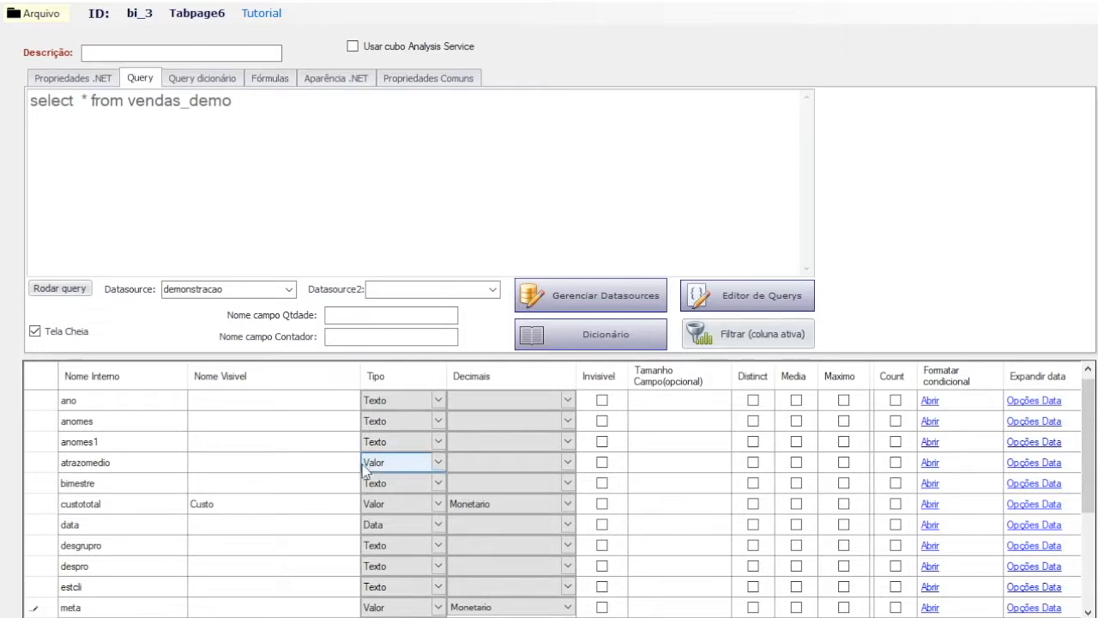
Step: Change the atrazomedio field's type to Texto
left_click(412, 464)
left_click(412, 461)
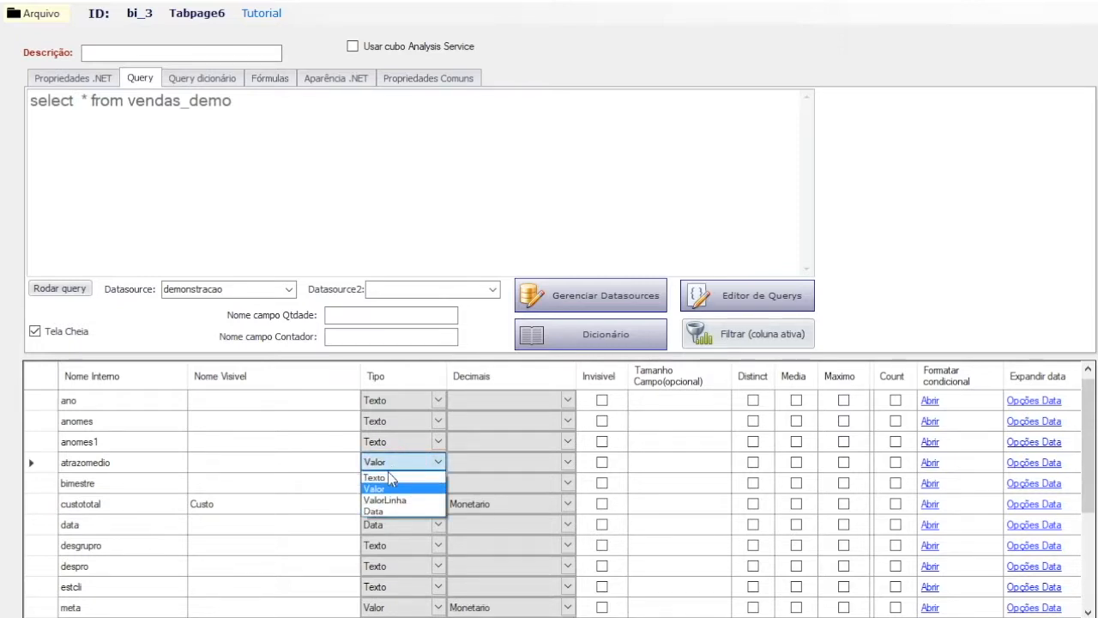
left_click(383, 481)
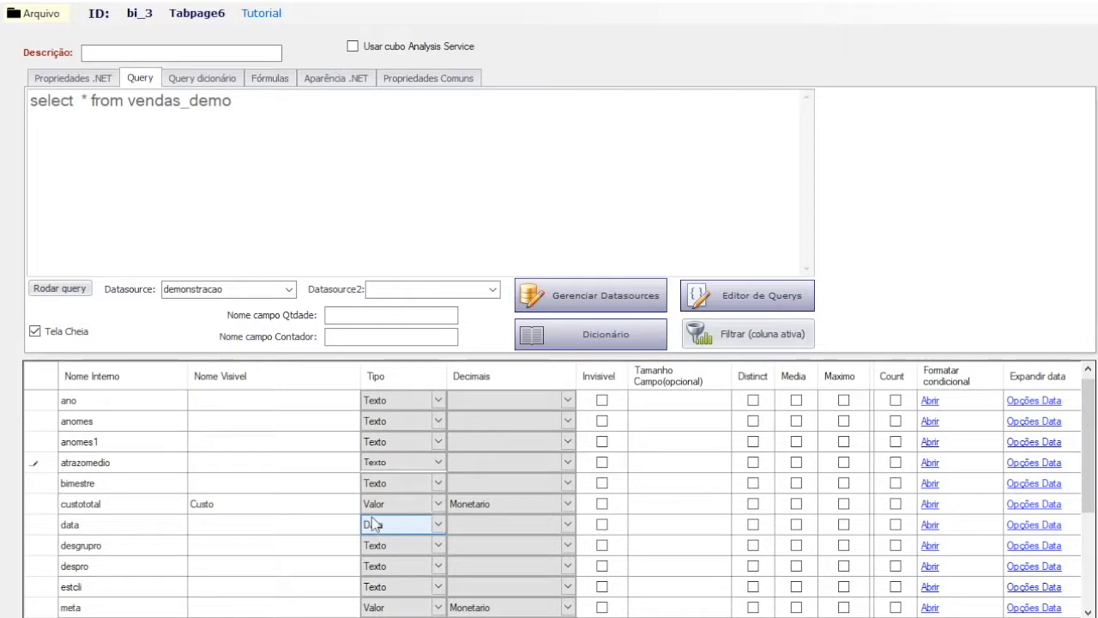
Step: Expand the data field into Ano, Mes, Trimestre, Ano/Mês, Quadrimestre and Bimestre, then save and close its date options
left_click(1035, 525)
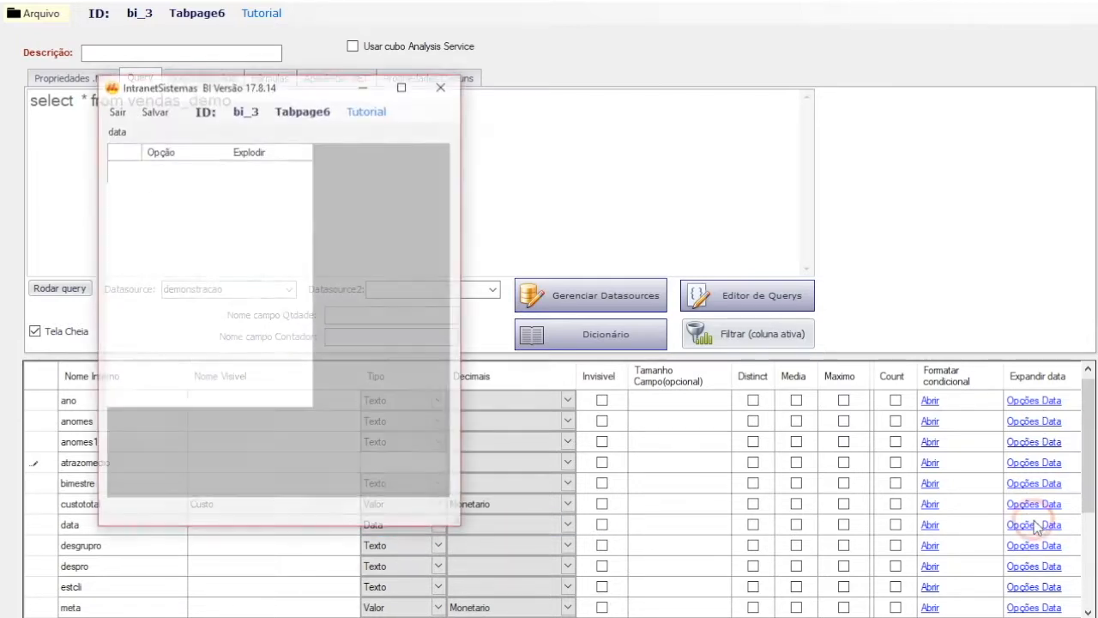
left_click(270, 169)
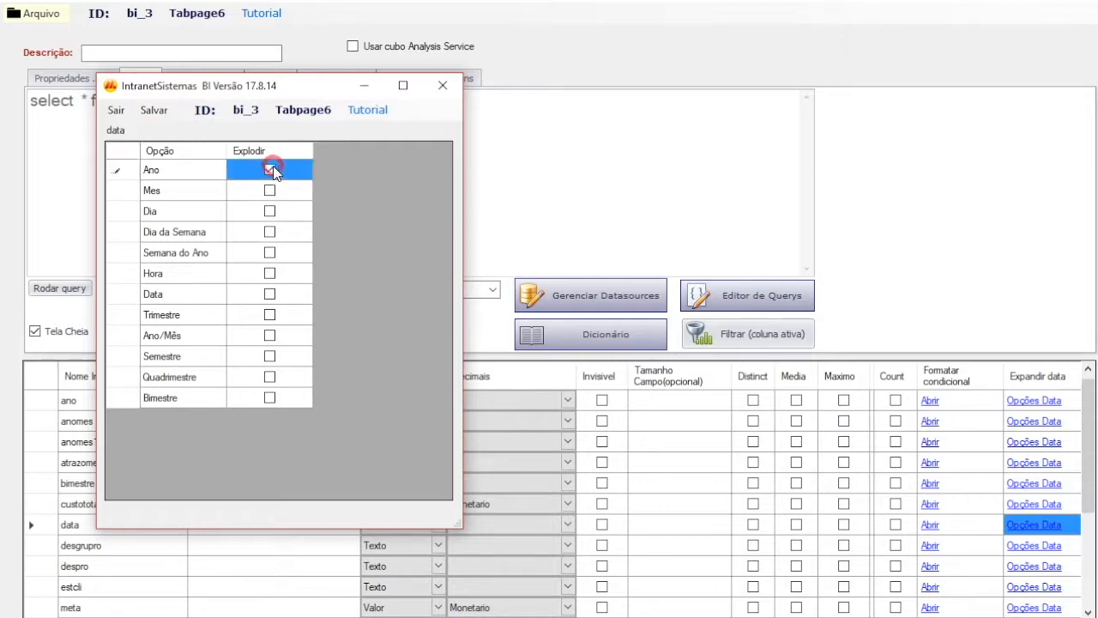
left_click(270, 190)
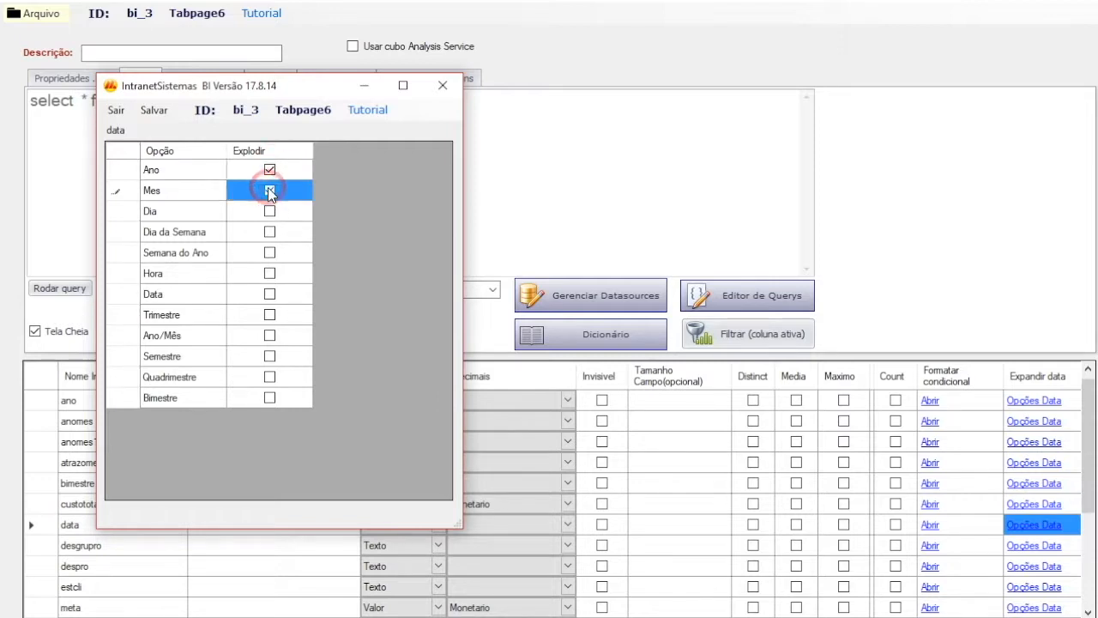
left_click(269, 315)
left_click(272, 336)
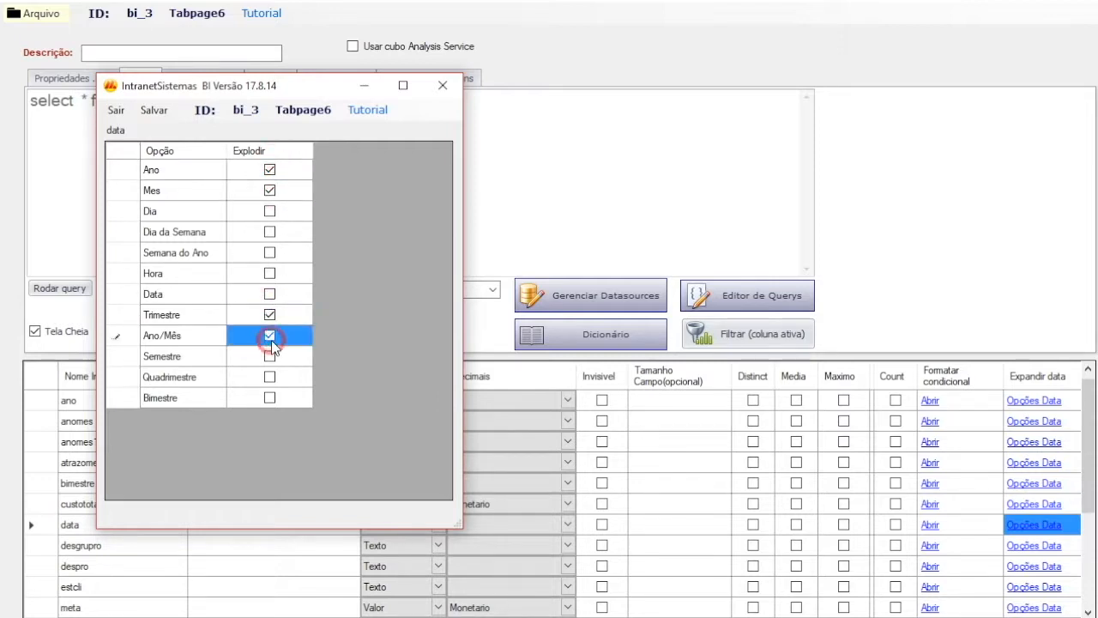
left_click(272, 376)
left_click(269, 397)
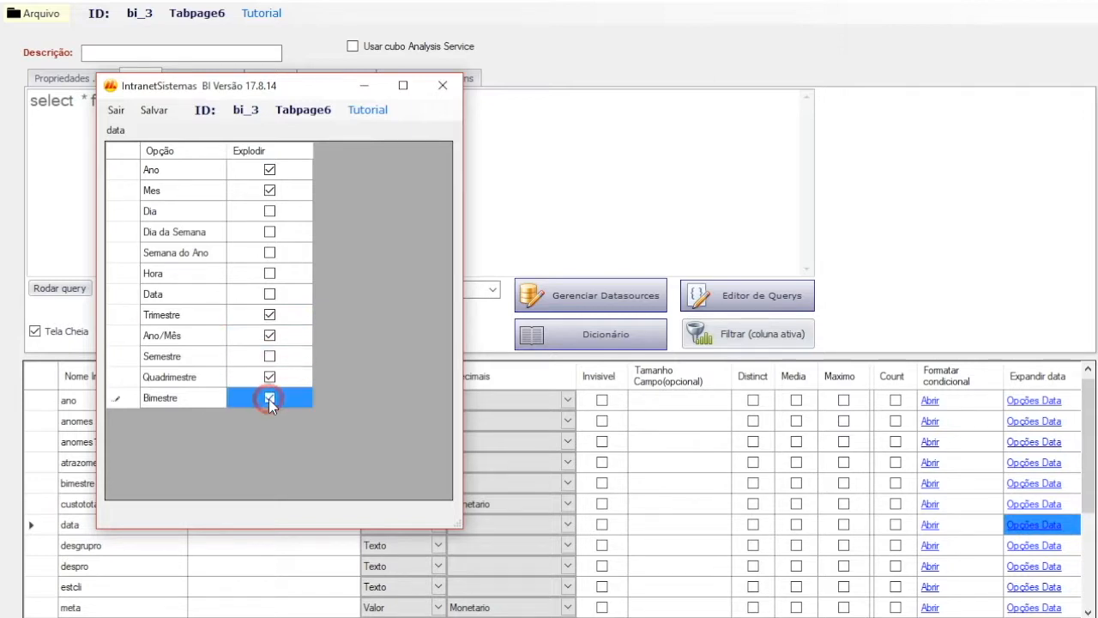
left_click(152, 112)
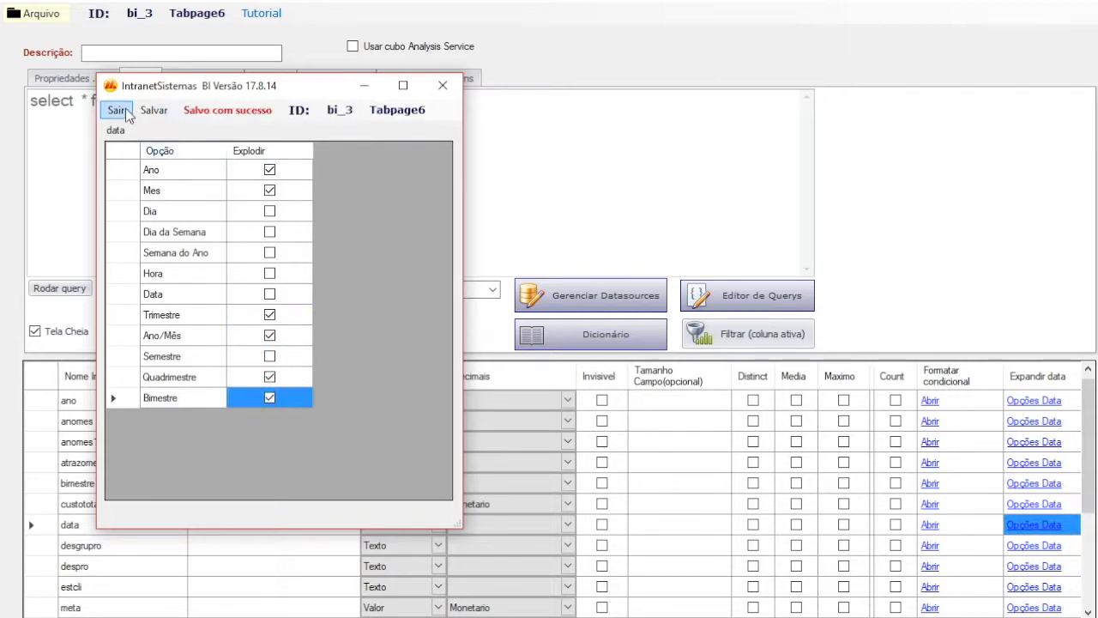
left_click(116, 110)
Step: Mark the anomes1 field as invisible and set the despro field's size to 250
left_click(566, 505)
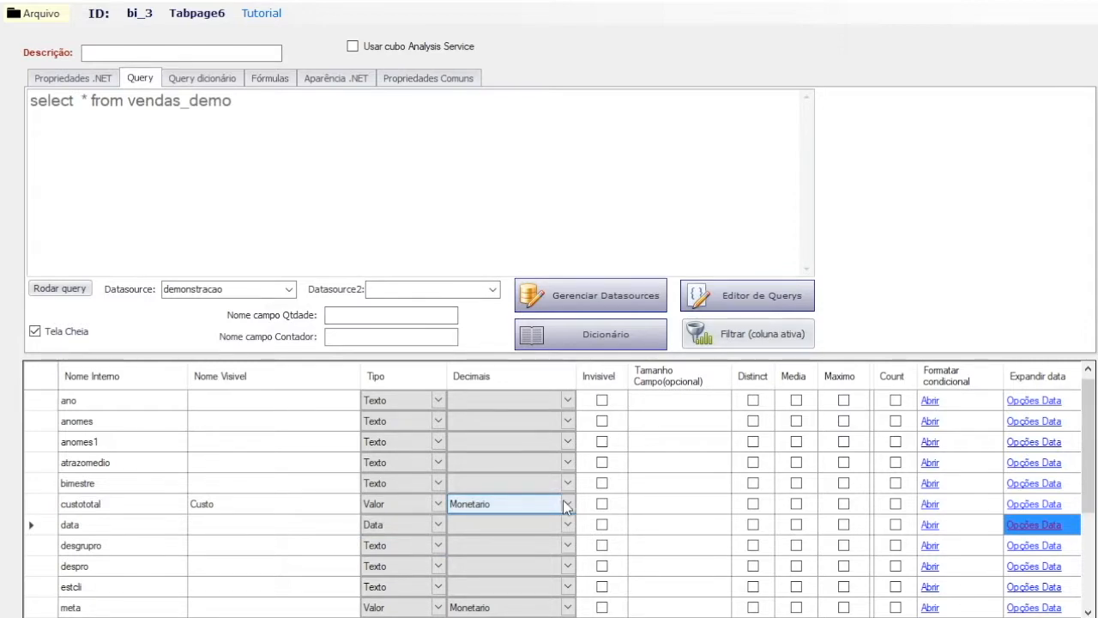
left_click(603, 441)
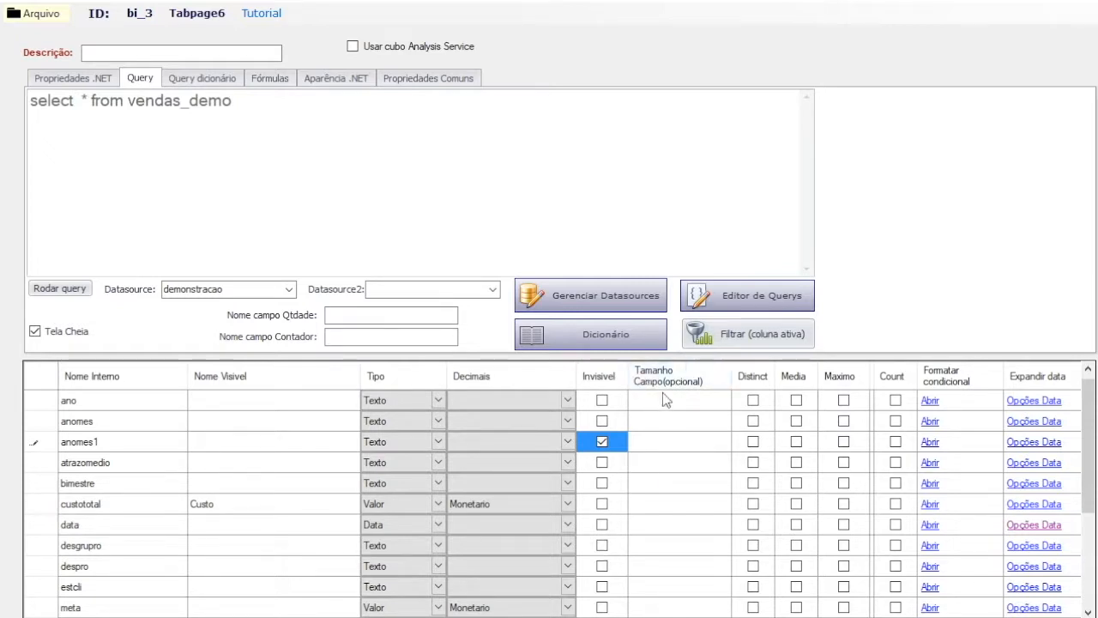
left_click_drag(1088, 401, 1091, 432)
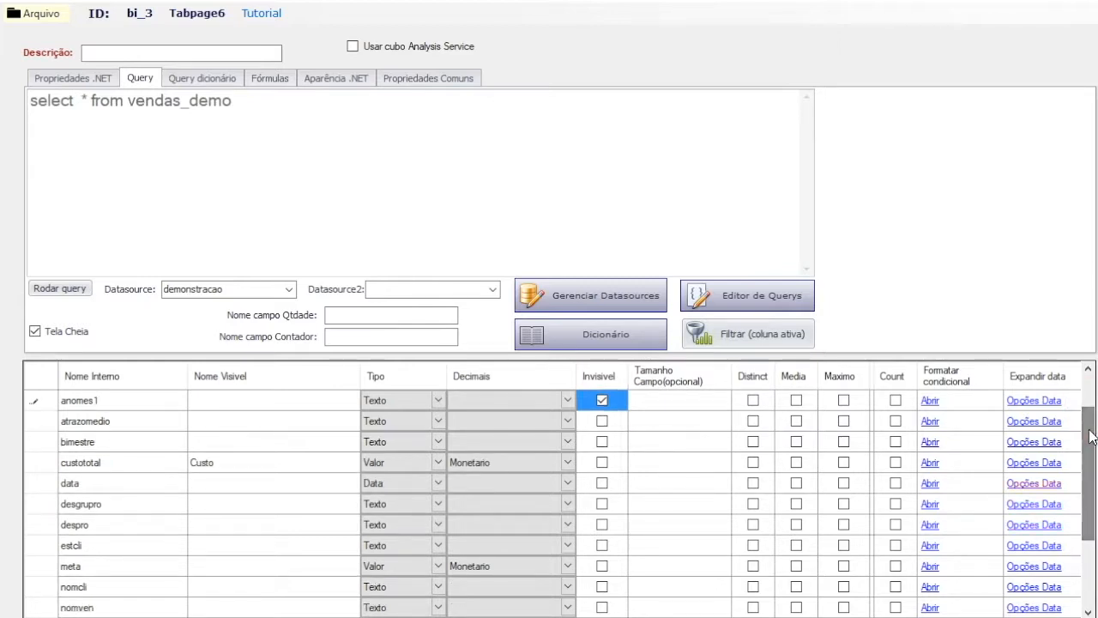
left_click(663, 524)
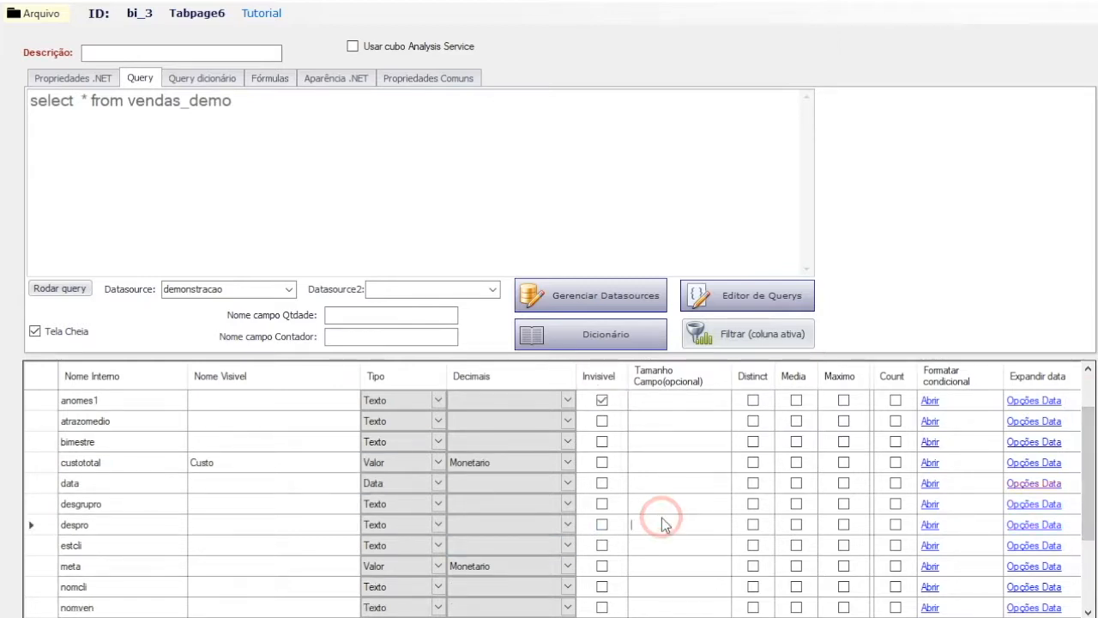
type("250")
left_click(533, 558)
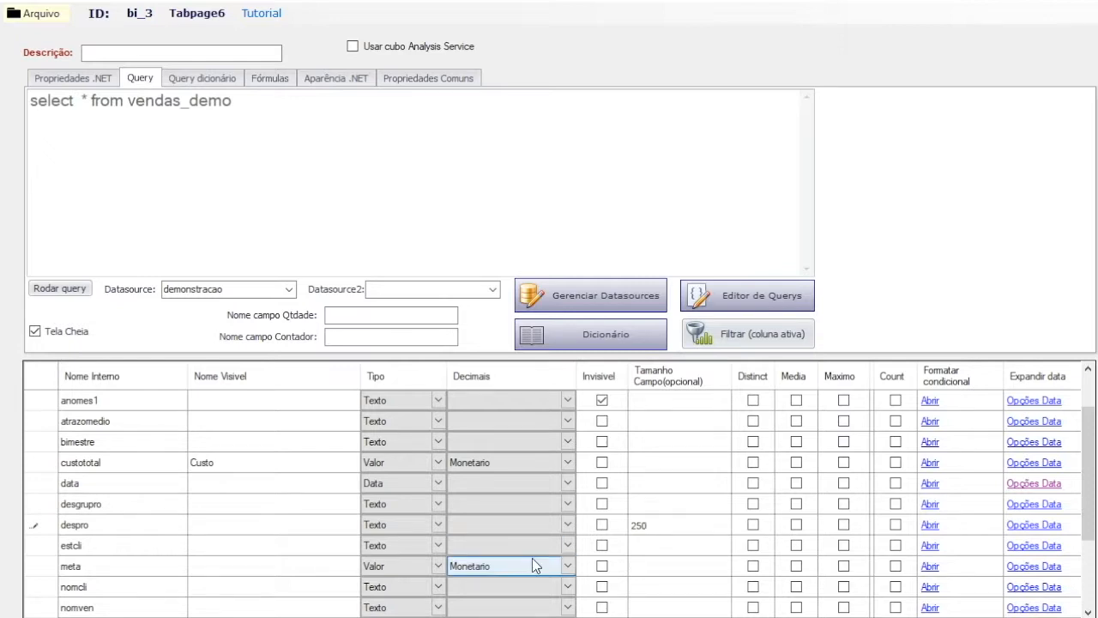
Step: Add a conditional formatting rule to the pretotal field with condition maior and Valor 1 set to 500
scroll(532, 558, "down", 2)
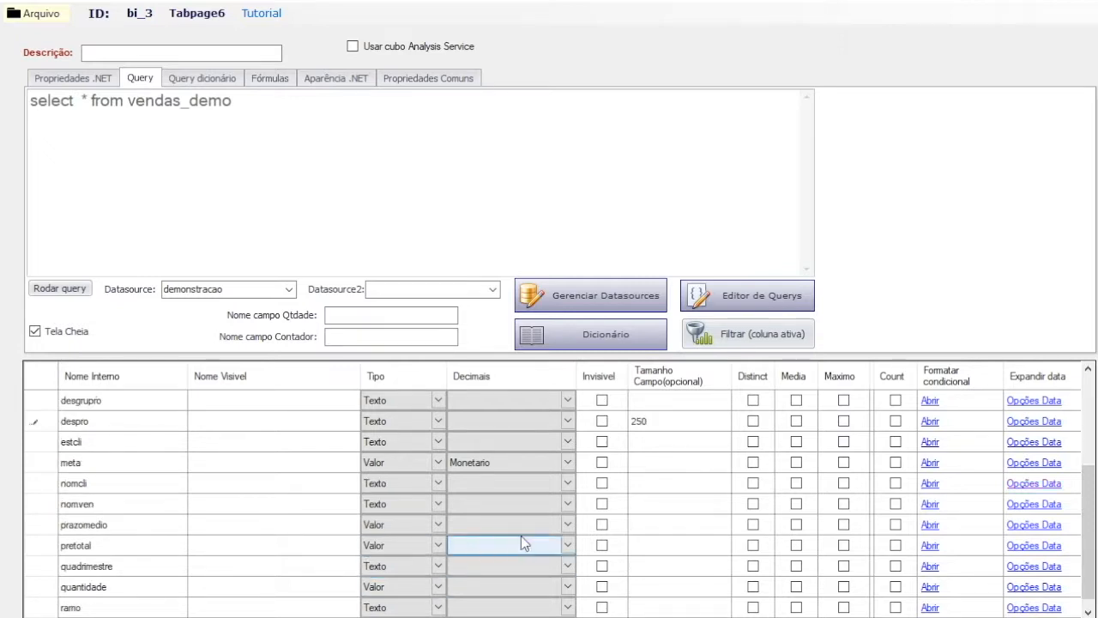
left_click(931, 547)
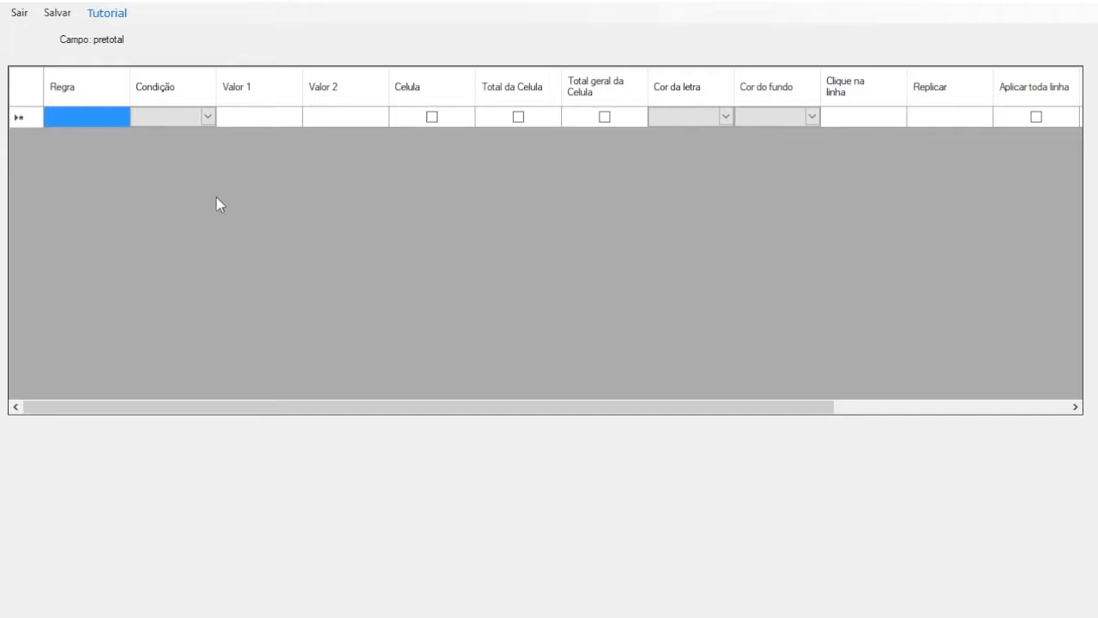
left_click(210, 119)
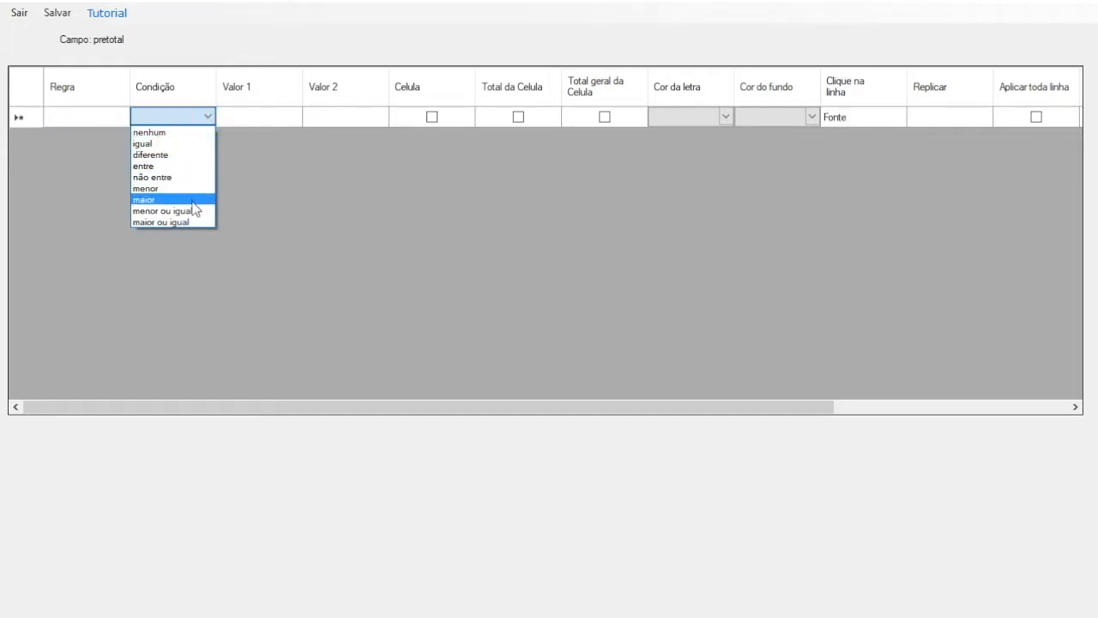
left_click(176, 200)
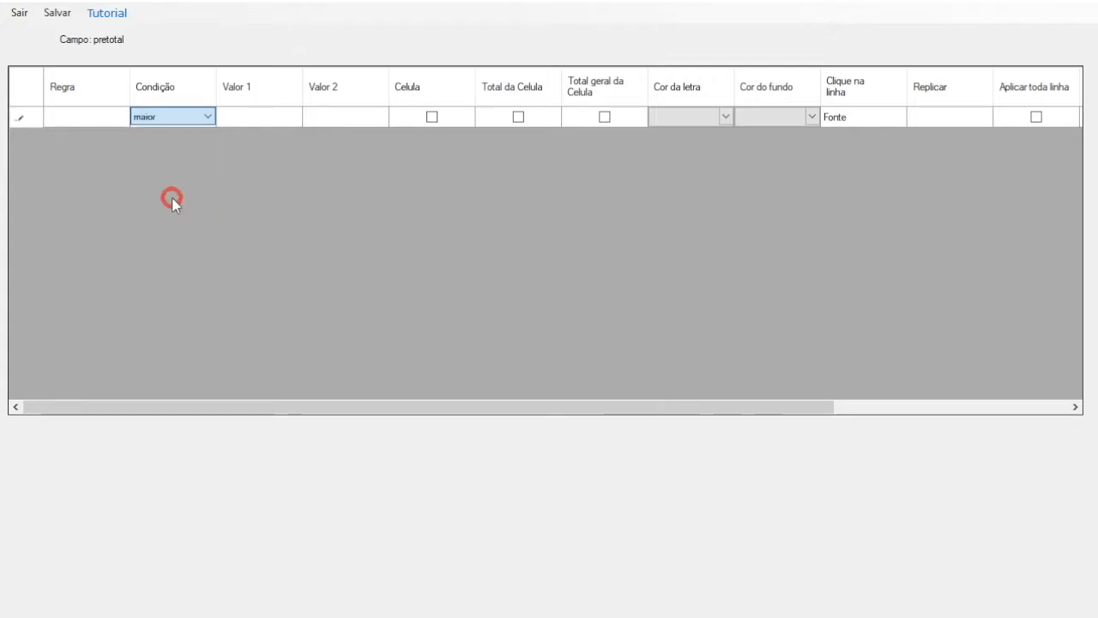
left_click(267, 121)
left_click(267, 121)
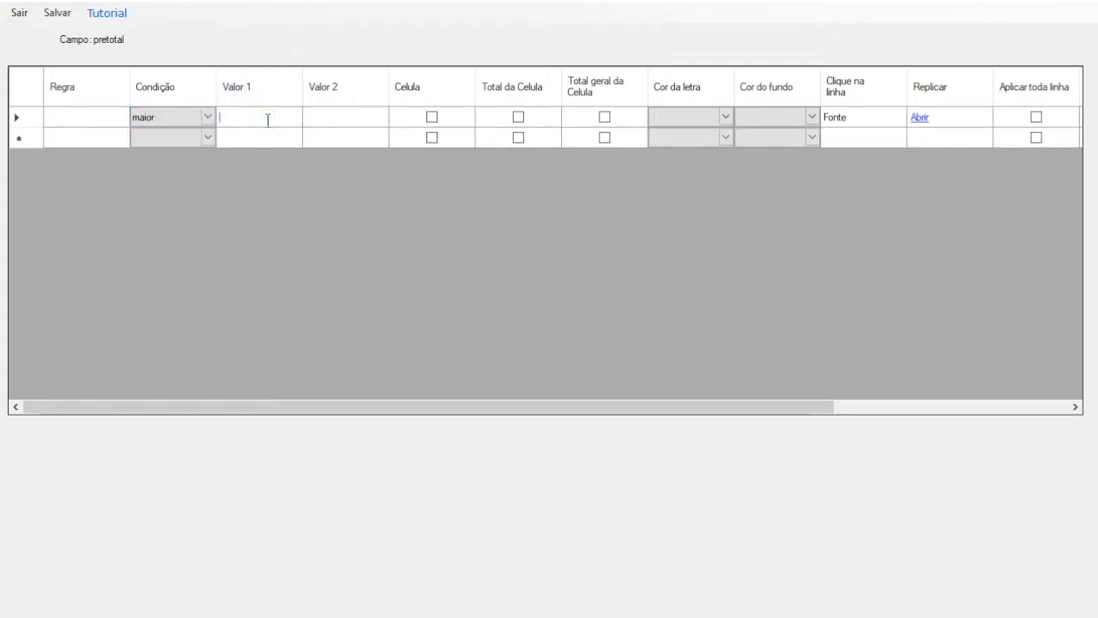
type("500")
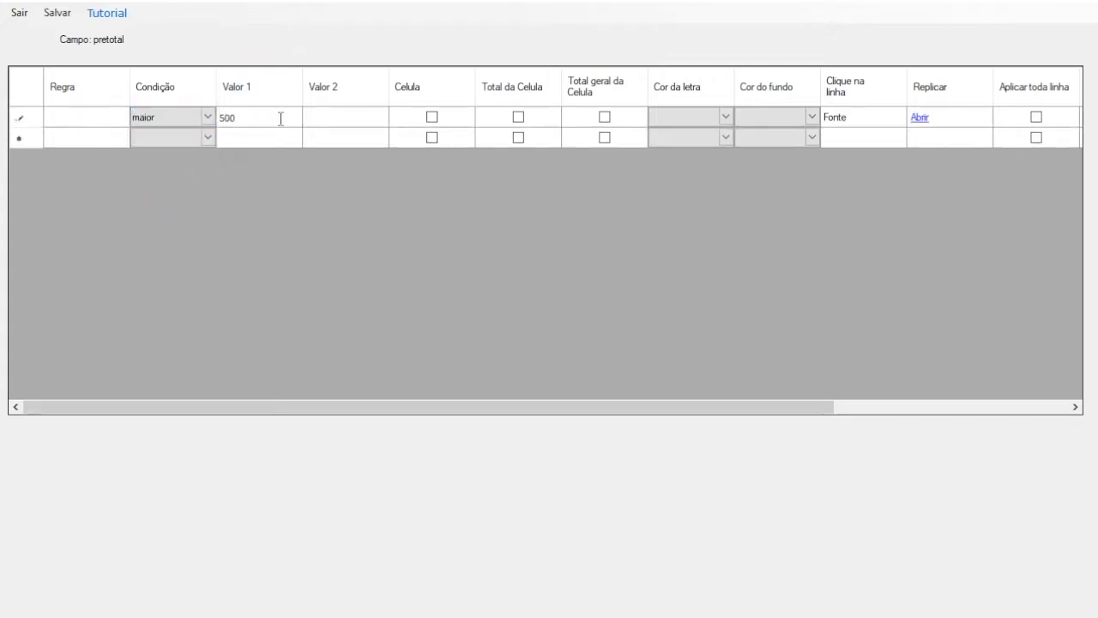
Step: Apply the pretotal rule to Celula, Total da Celula and Total geral da Celula
left_click(431, 118)
left_click(519, 118)
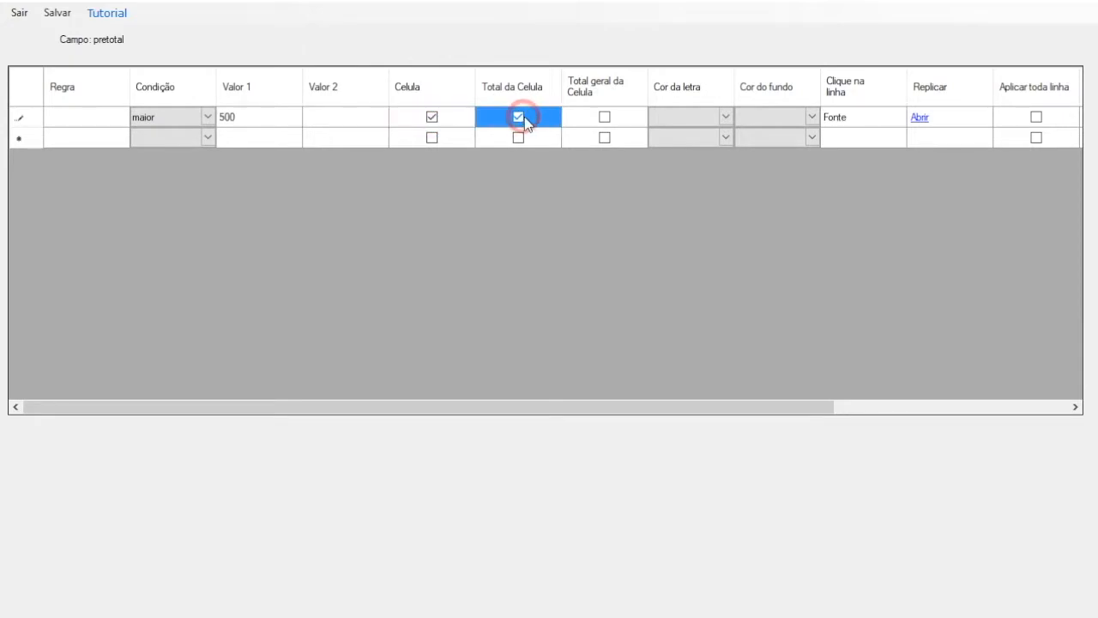
left_click(604, 118)
Step: Set the background colour (Cor do fundo) of the pretotal rule to Green
left_click(692, 116)
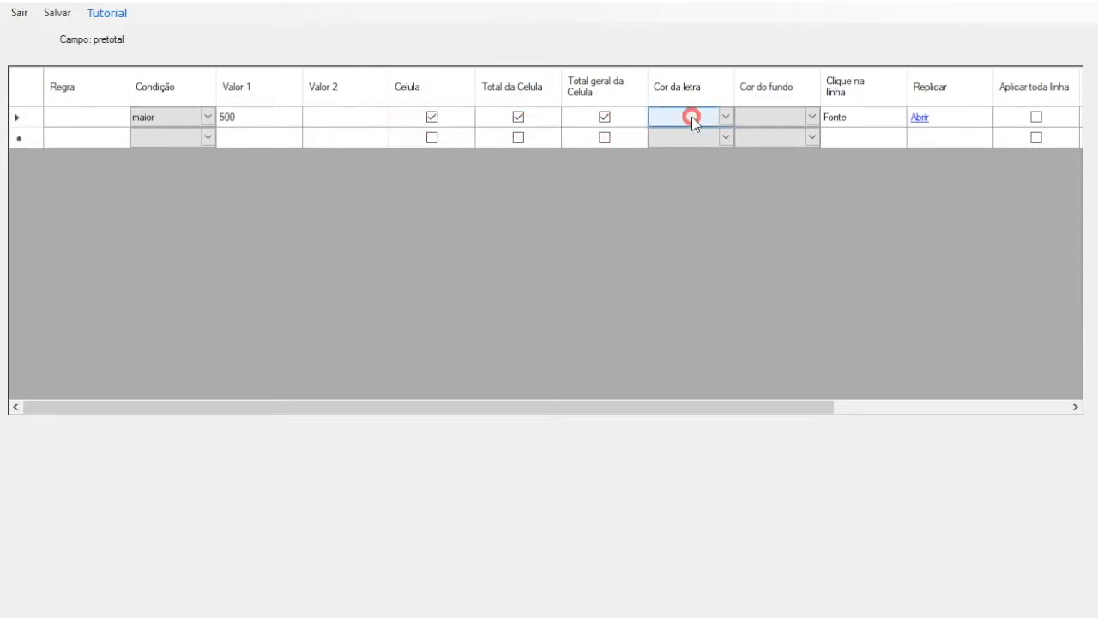
left_click(767, 117)
left_click(768, 117)
key("g")
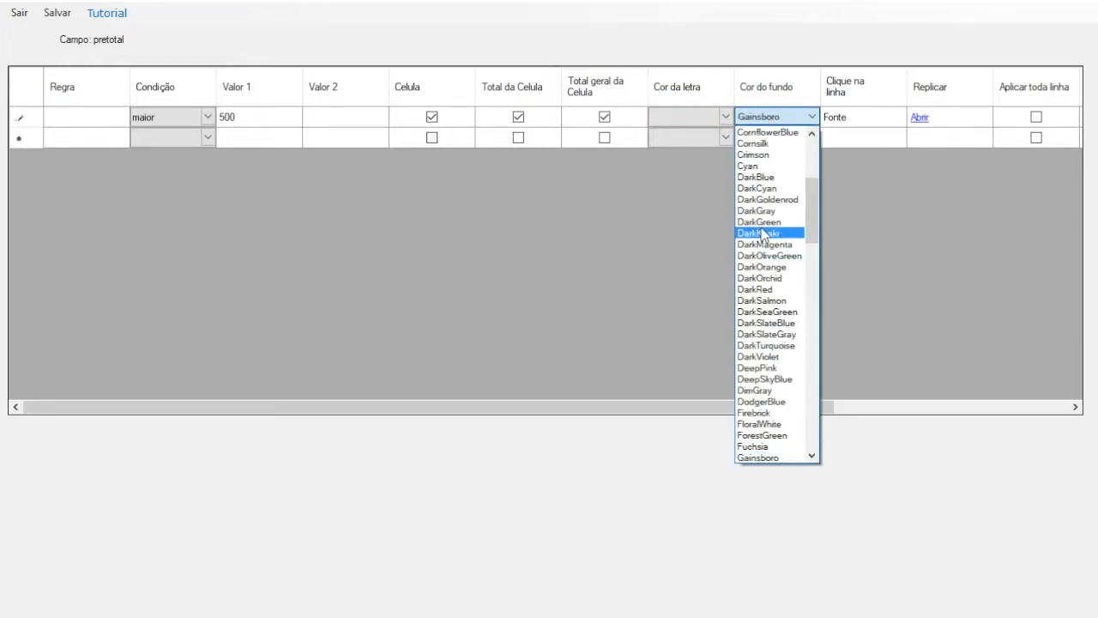
key("g")
scroll(763, 387, "down", 2)
left_click(767, 446)
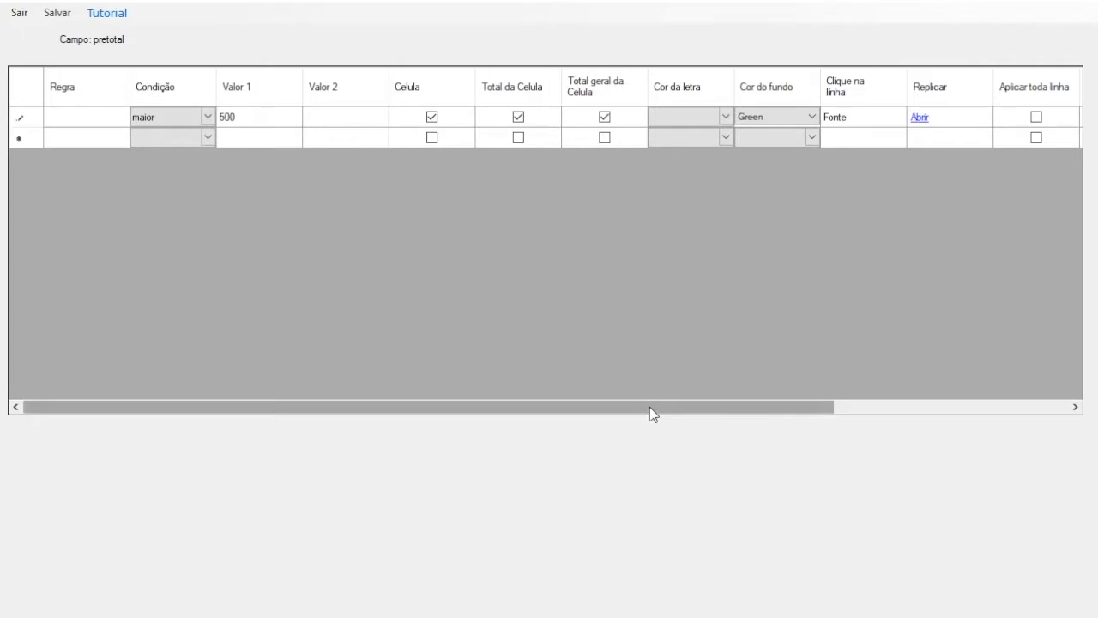
Step: Examine the rule's Outro campo, Complemento and other-field condition columns and the available Condição options
left_click_drag(650, 407, 813, 409)
left_click(813, 117)
left_click(816, 117)
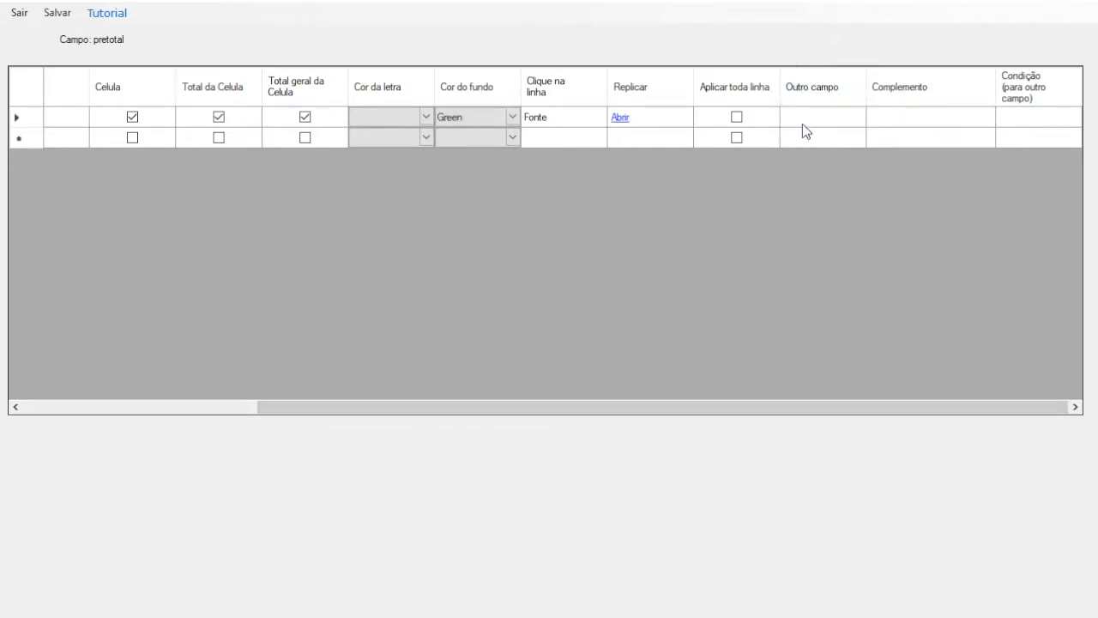
left_click_drag(616, 408, 127, 344)
left_click(177, 114)
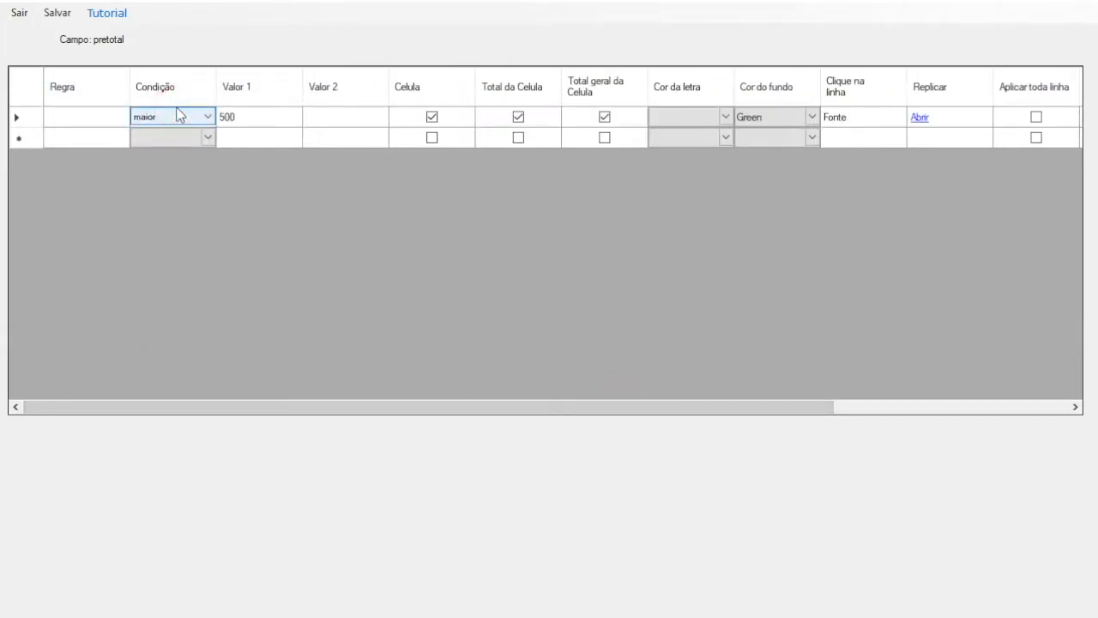
left_click(177, 114)
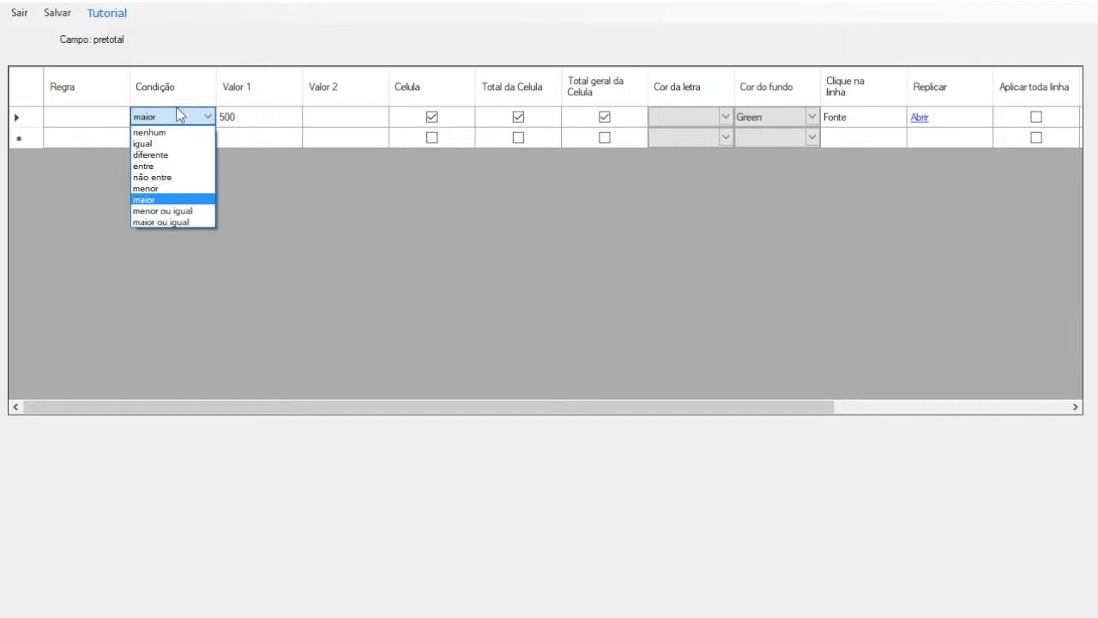
left_click(296, 41)
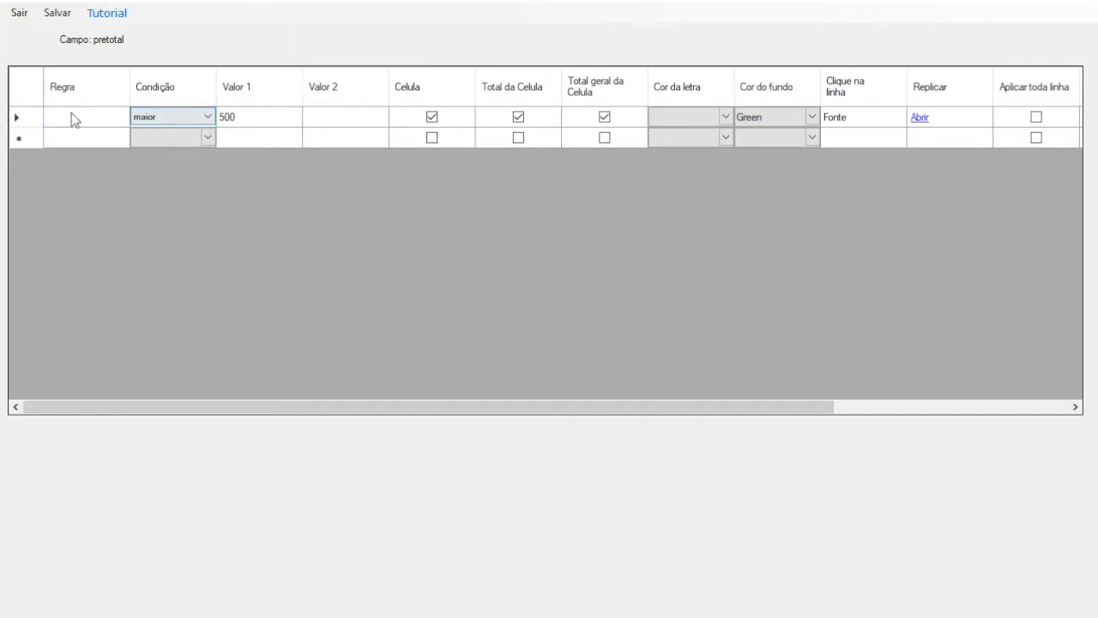
Step: Save the pretotal conditional formatting rule and return to the cube's properties
left_click(60, 13)
left_click(582, 379)
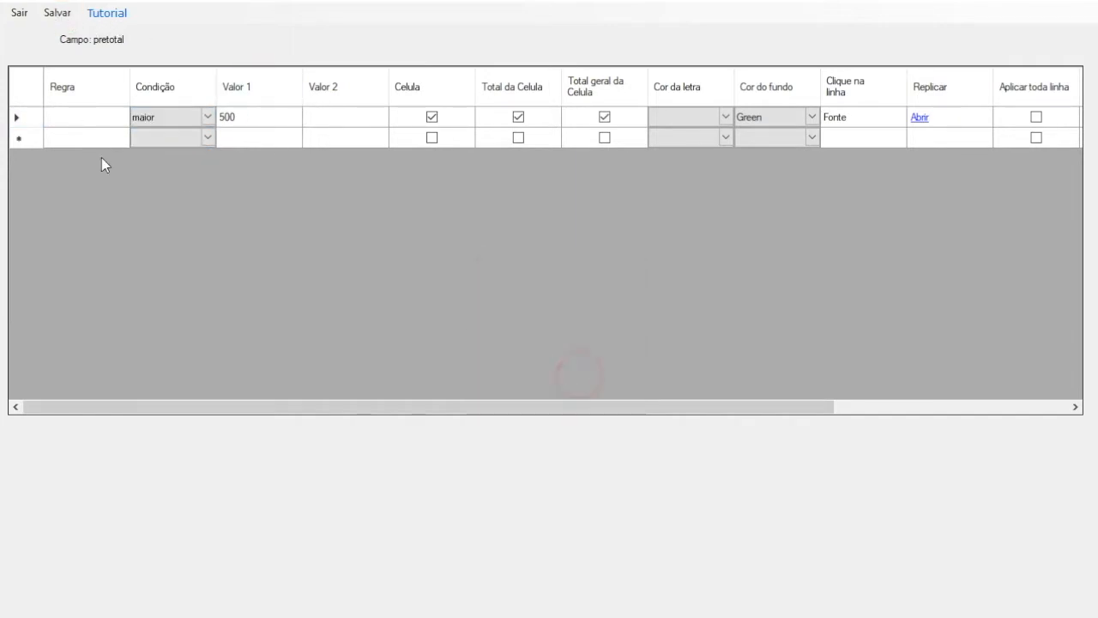
left_click(18, 14)
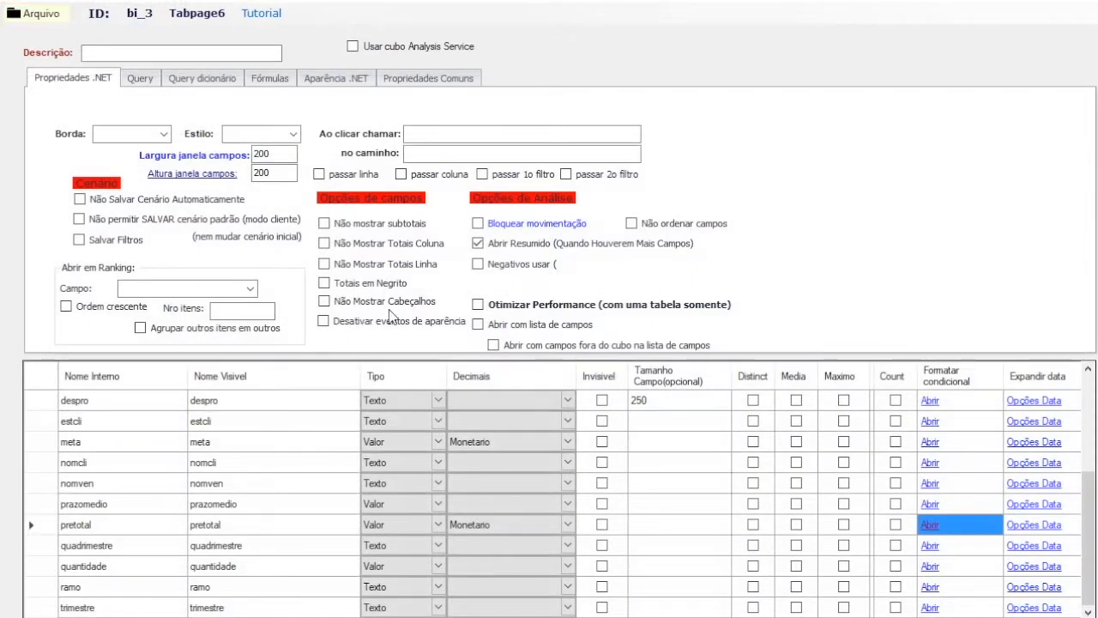
Step: Examine the cube's query settings and the remaining field columns, including Tooltip, Não mostrar total Geral, Bloquear campo and Quebrar em N linhas
left_click(141, 78)
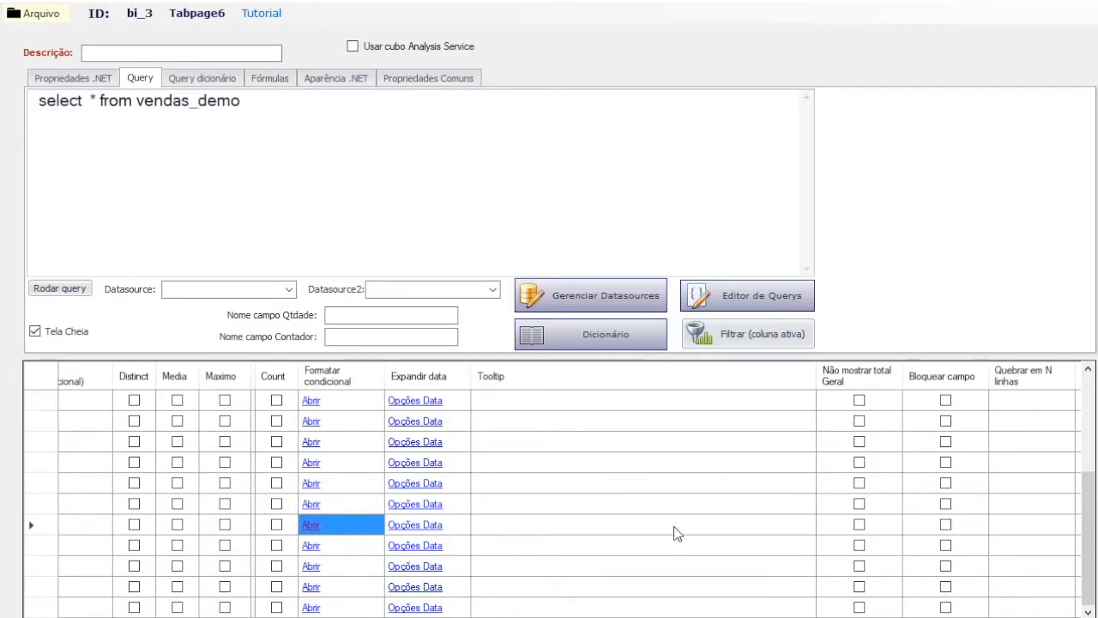
left_click(512, 522)
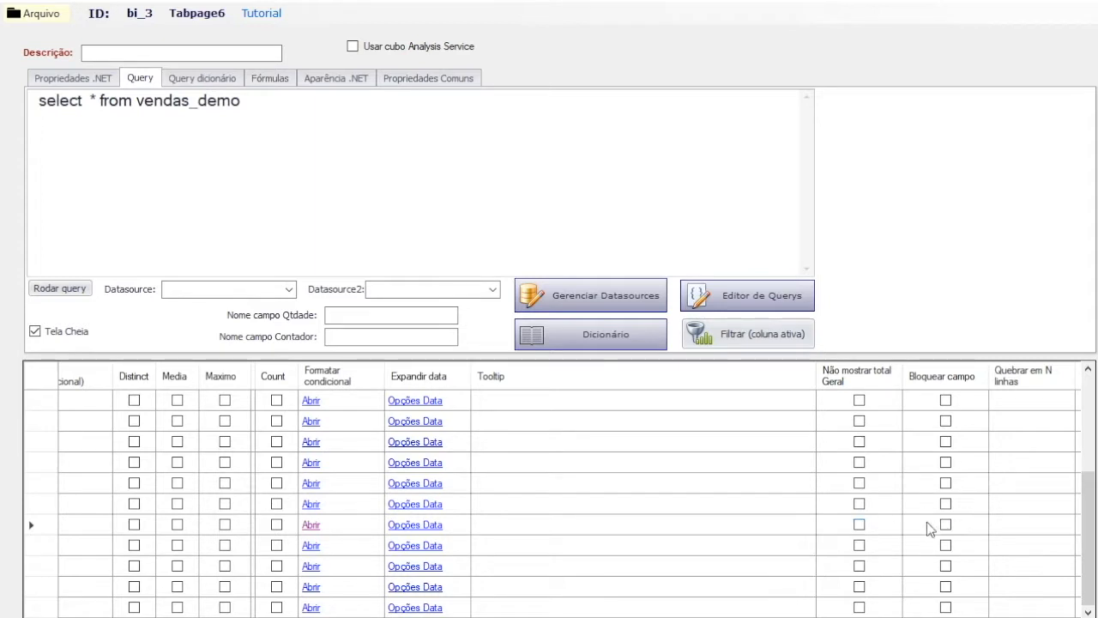
left_click_drag(906, 617, 983, 617)
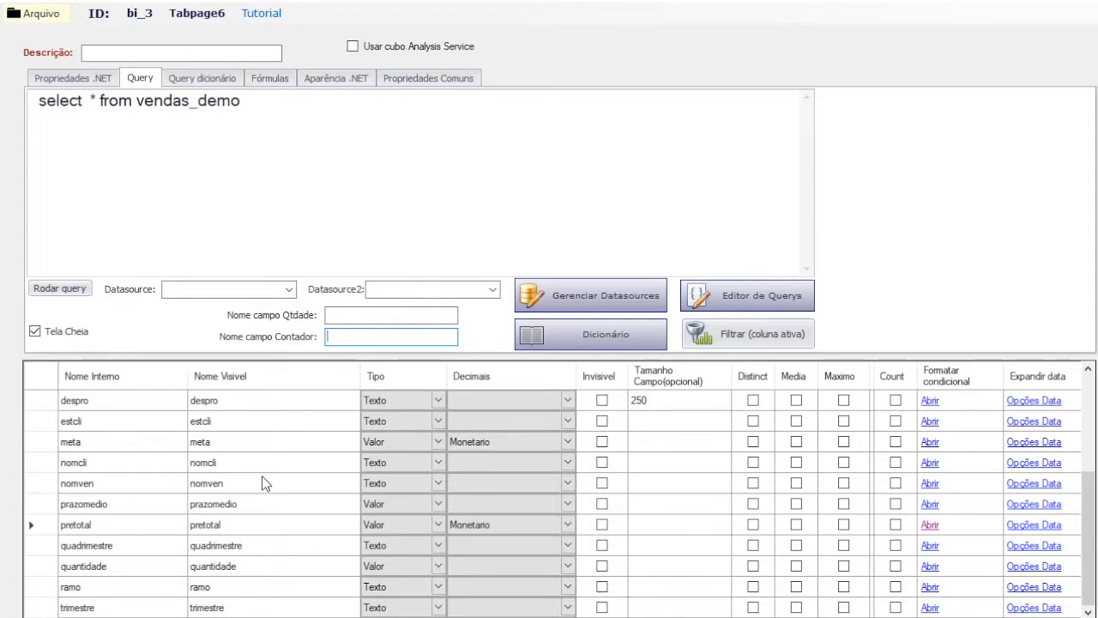
Step: Add the formula pretotal - custototal to the cube's formulas
left_click(275, 78)
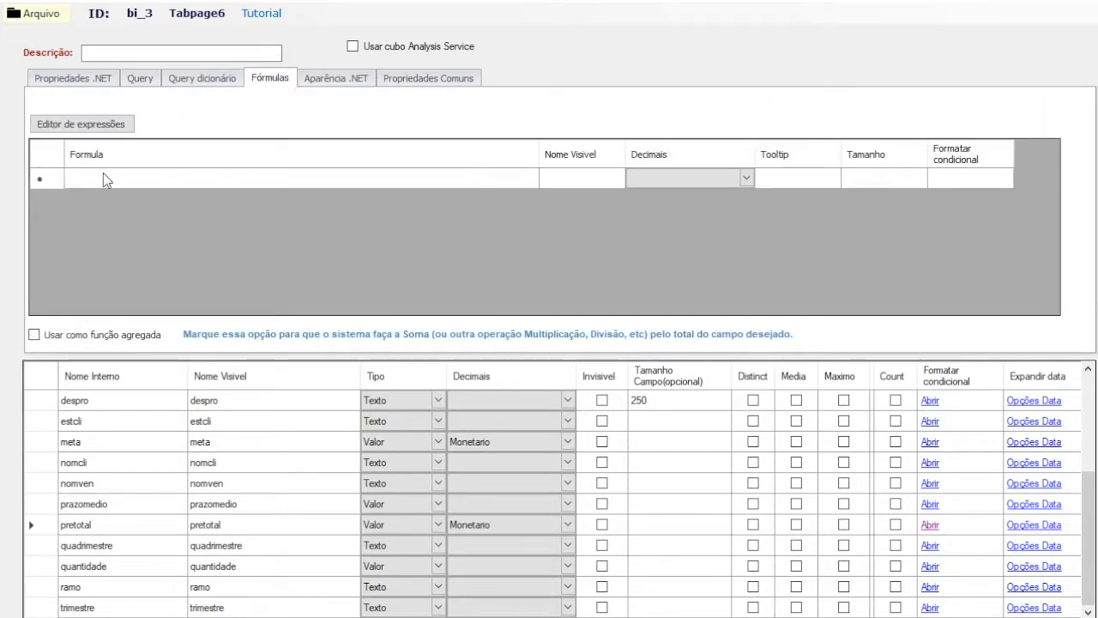
left_click(137, 178)
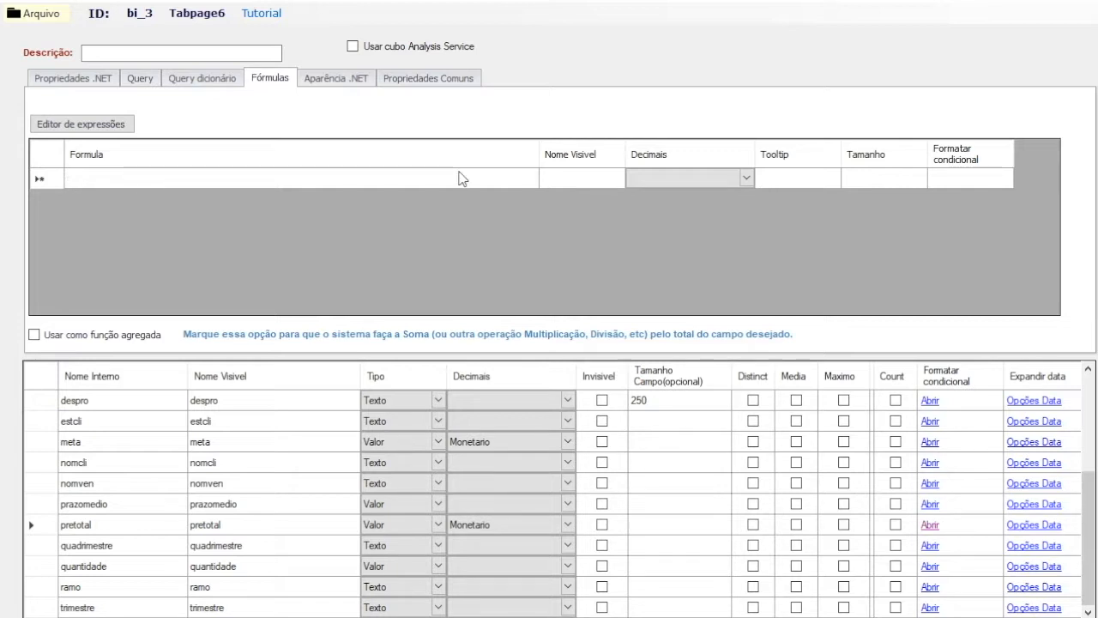
type("pretotal ")
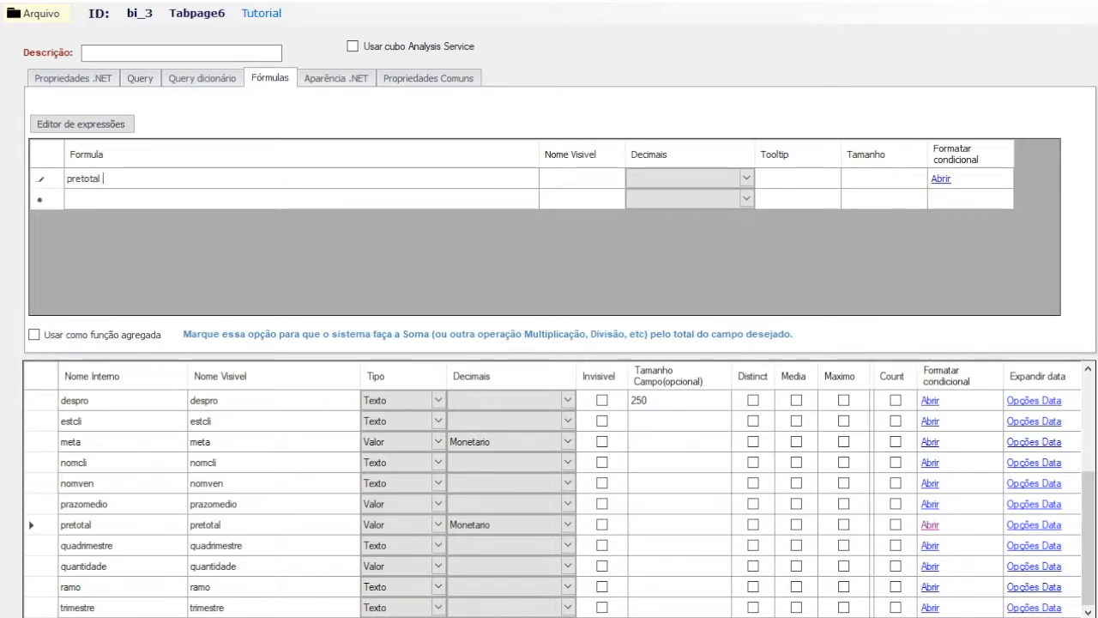
type("- custot")
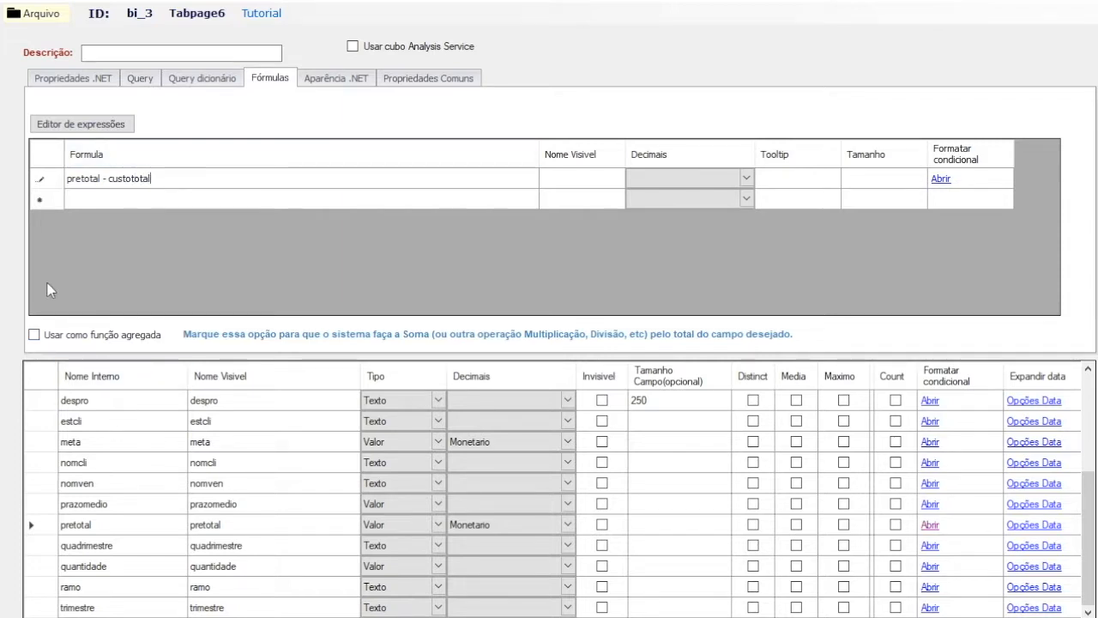
Step: Enable Usar como função agregada and change the formula to pretotal_Sum - custototal_Sum
left_click(95, 336)
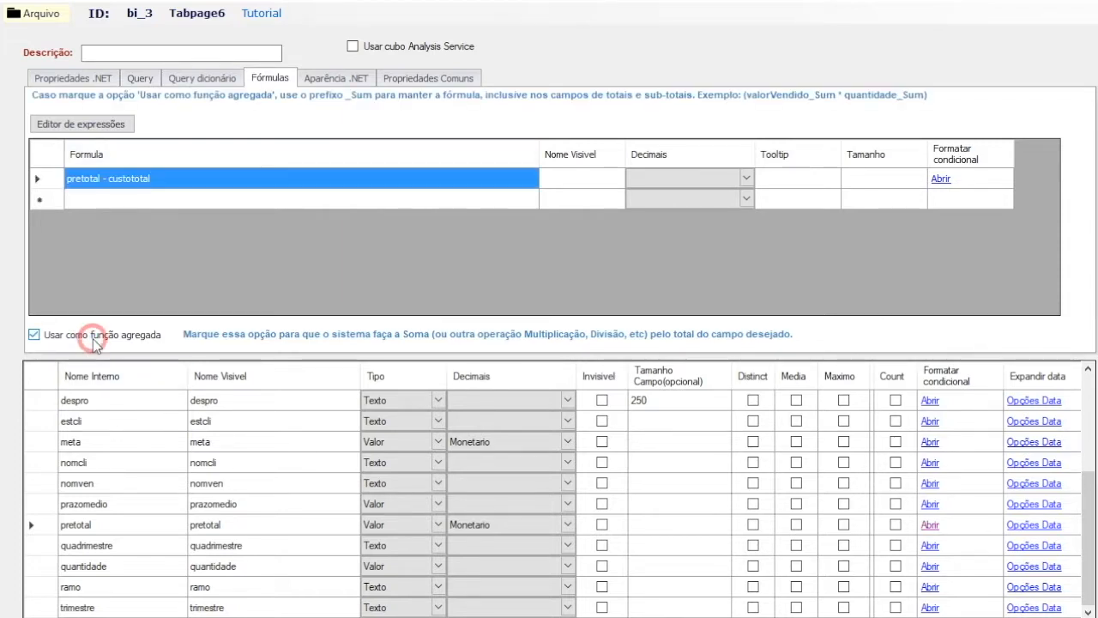
left_click(172, 181)
left_click(181, 181)
type("_Sum")
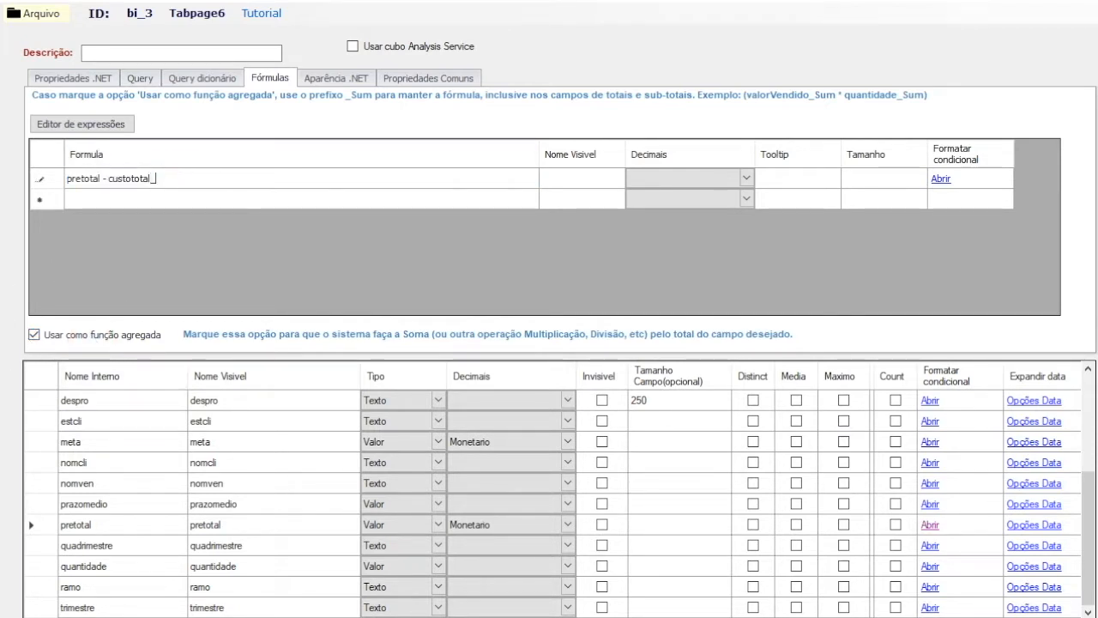
left_click(101, 181)
type("_Sum")
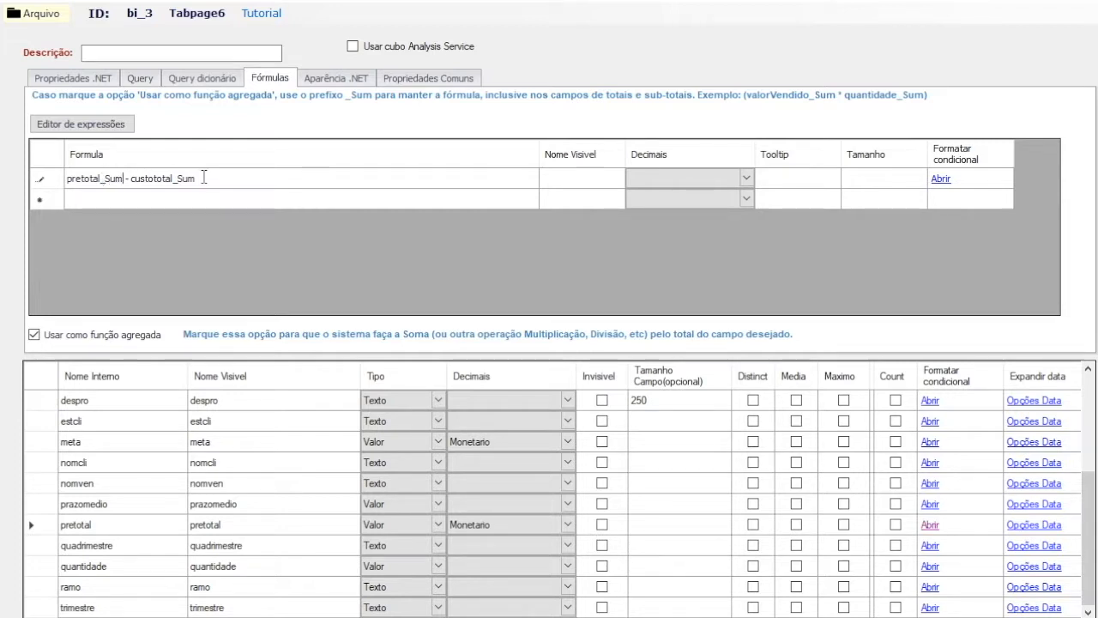
Step: Give the formula the visible name Lucro and set its decimals format to Monetario
left_click(596, 176)
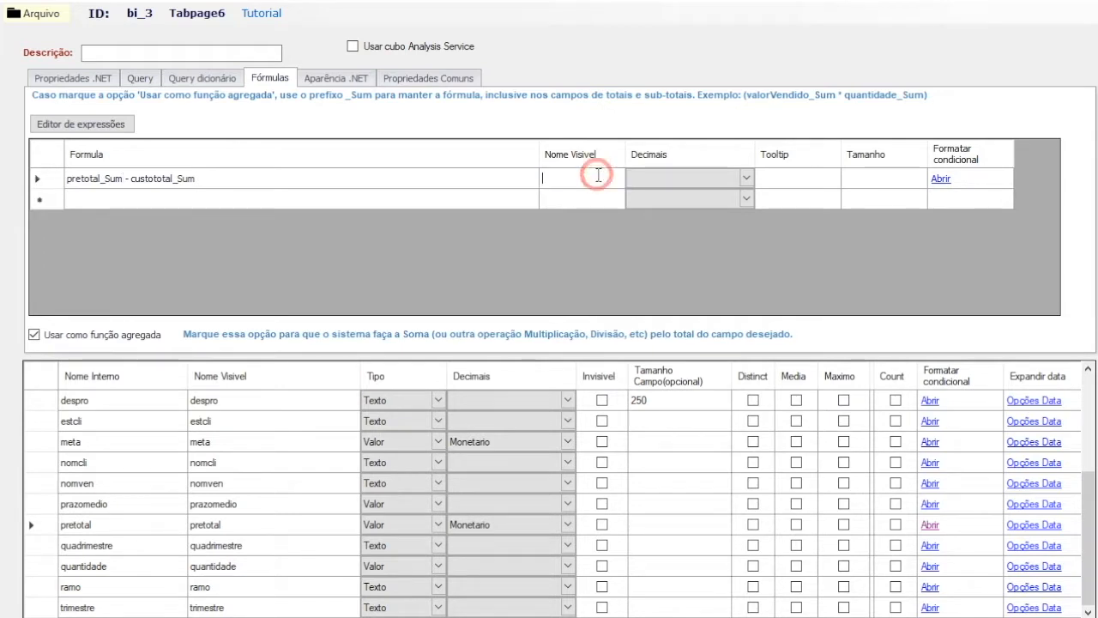
type("Lucro")
left_click(723, 176)
left_click(705, 175)
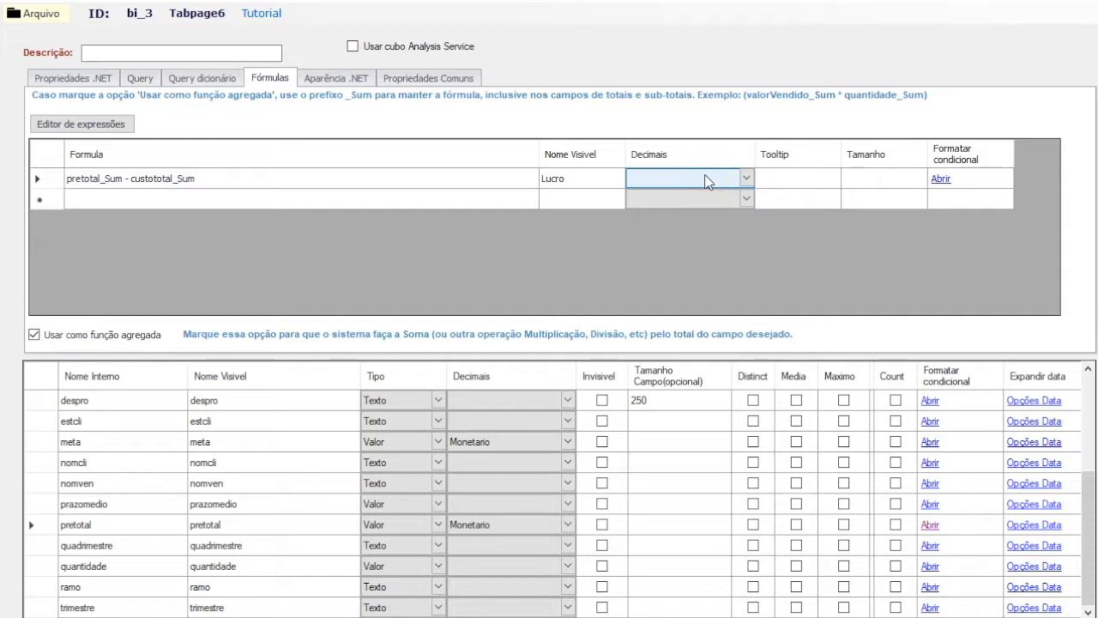
left_click(704, 174)
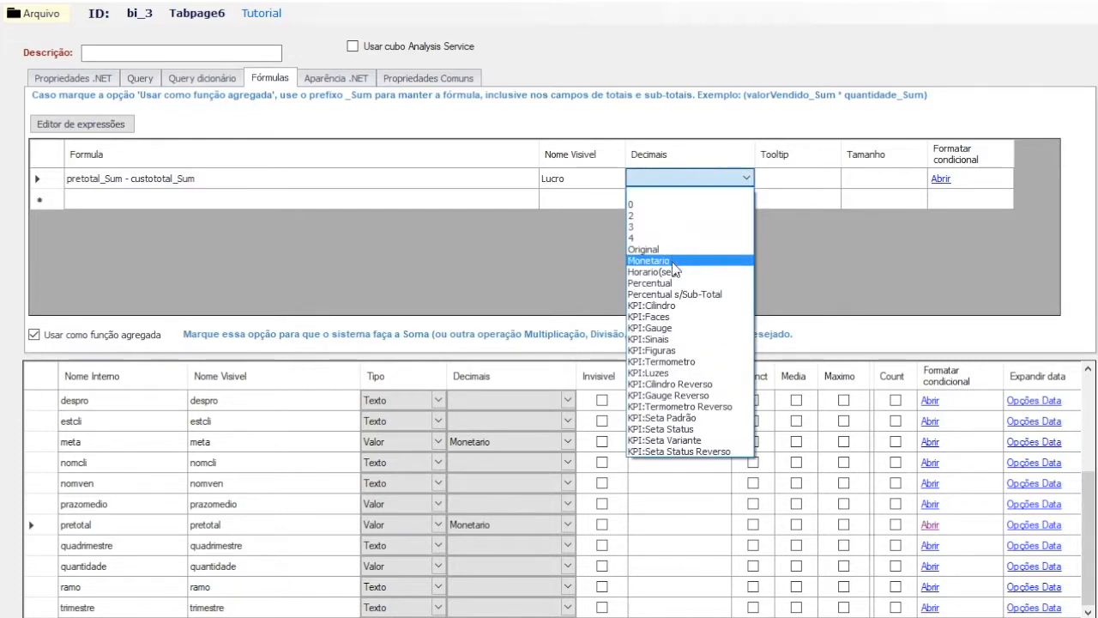
left_click(668, 261)
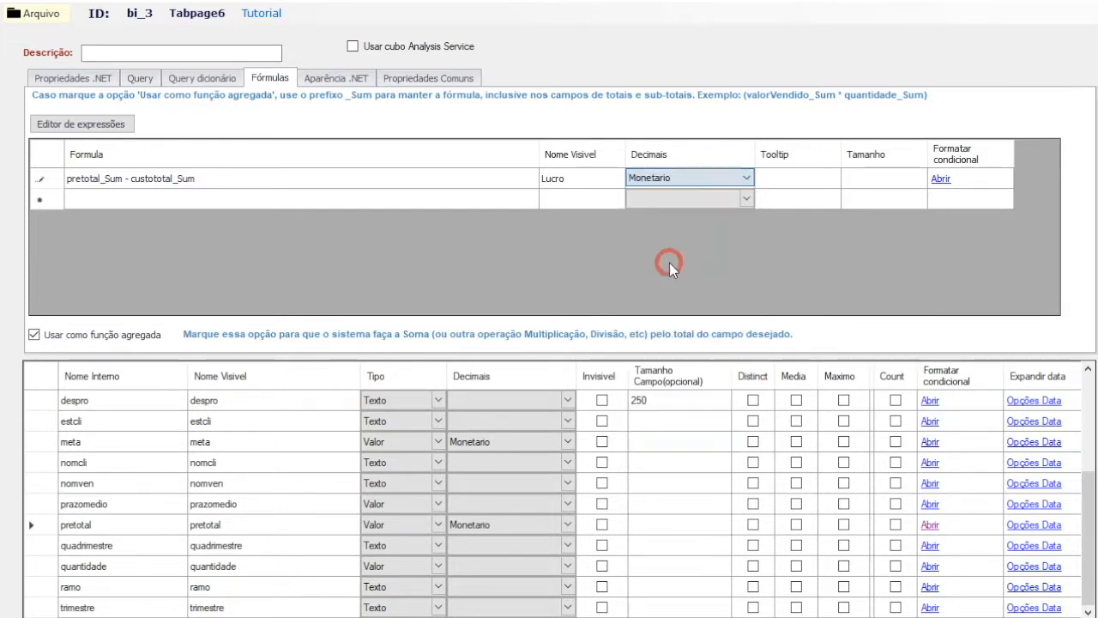
Step: Try to set the Lucro formula's Tamanho to 100
left_click(862, 186)
left_click(868, 182)
type("100")
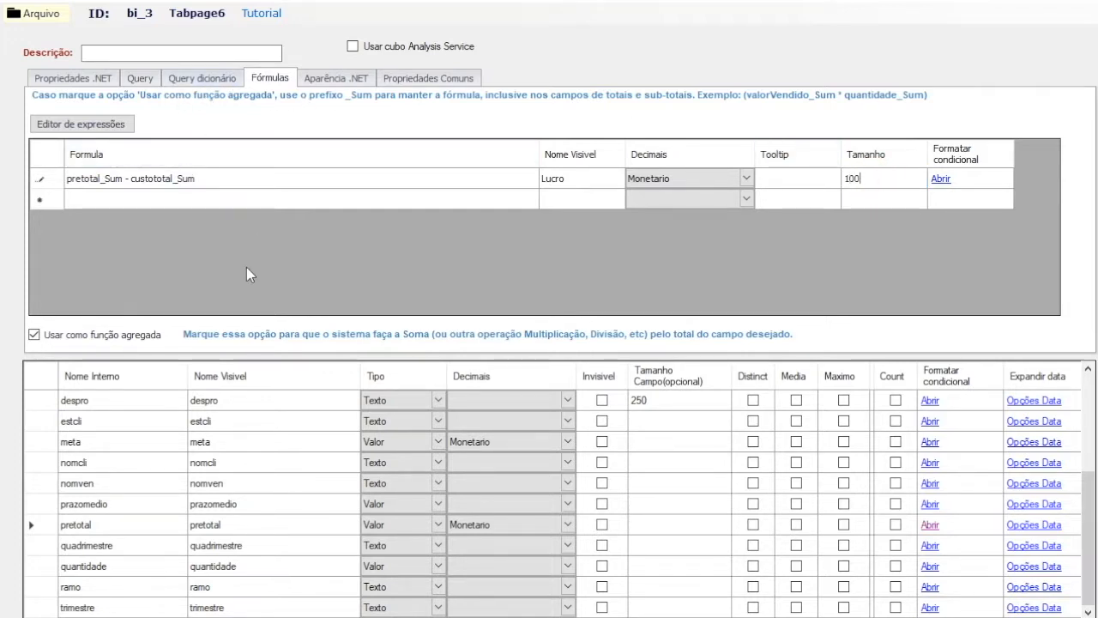
left_click(47, 20)
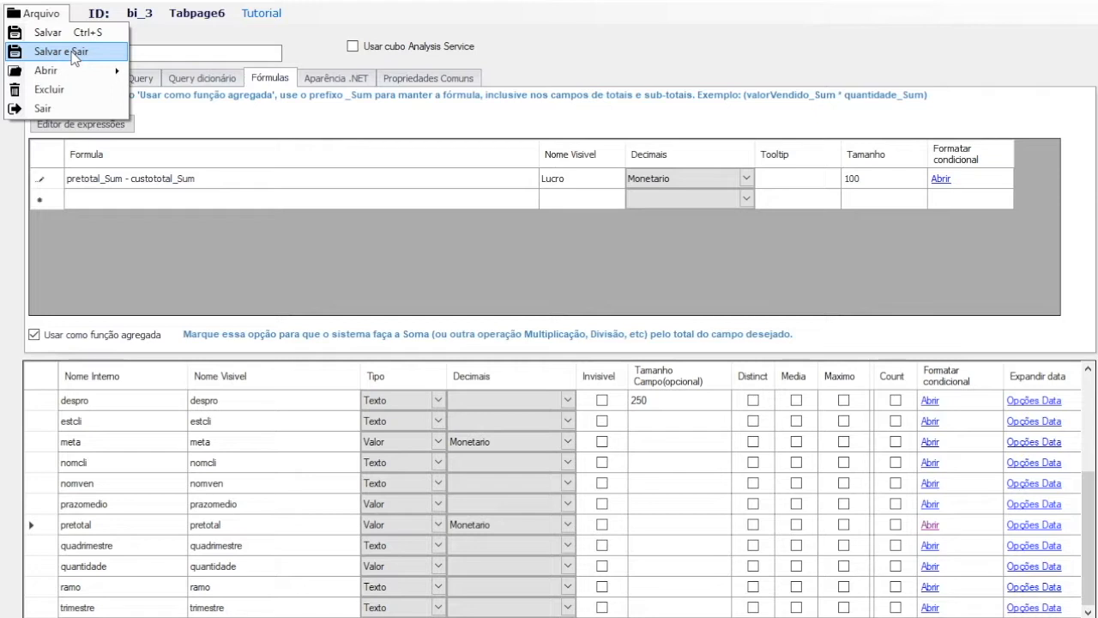
left_click(154, 148)
Step: Review the cube's appearance settings for cells, fields, filters and context menu, and its common properties
left_click(327, 77)
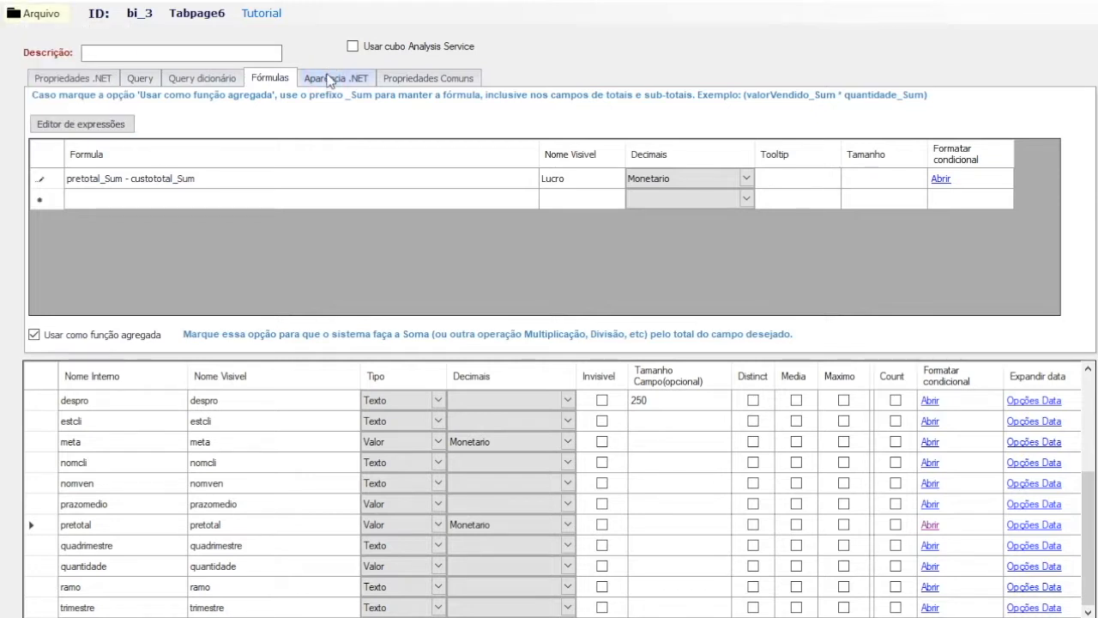
left_click(332, 80)
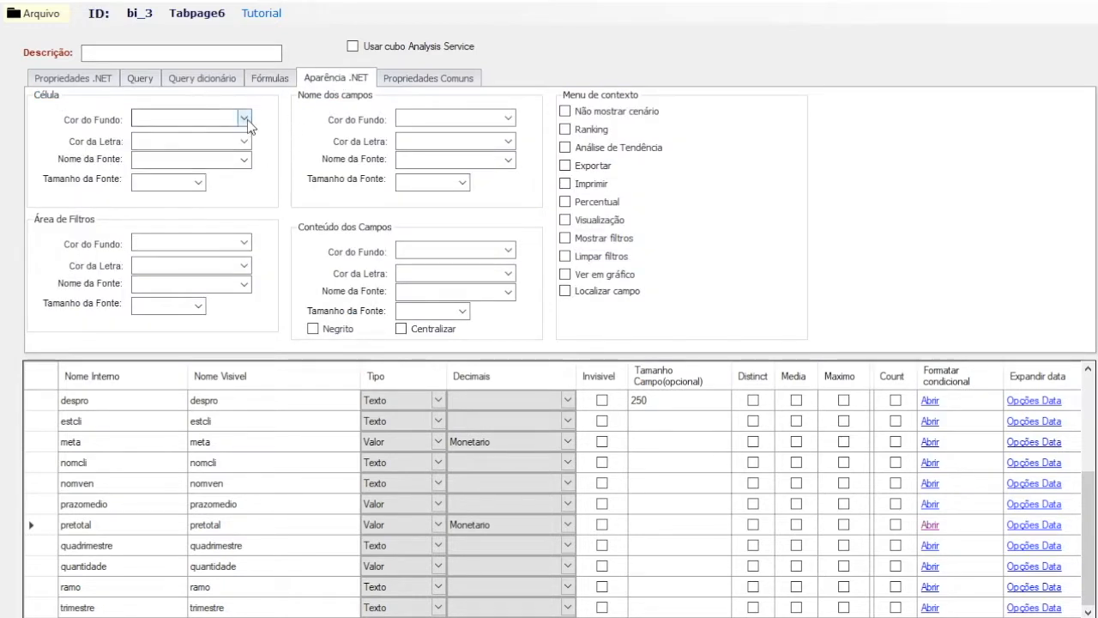
left_click(246, 119)
left_click(329, 111)
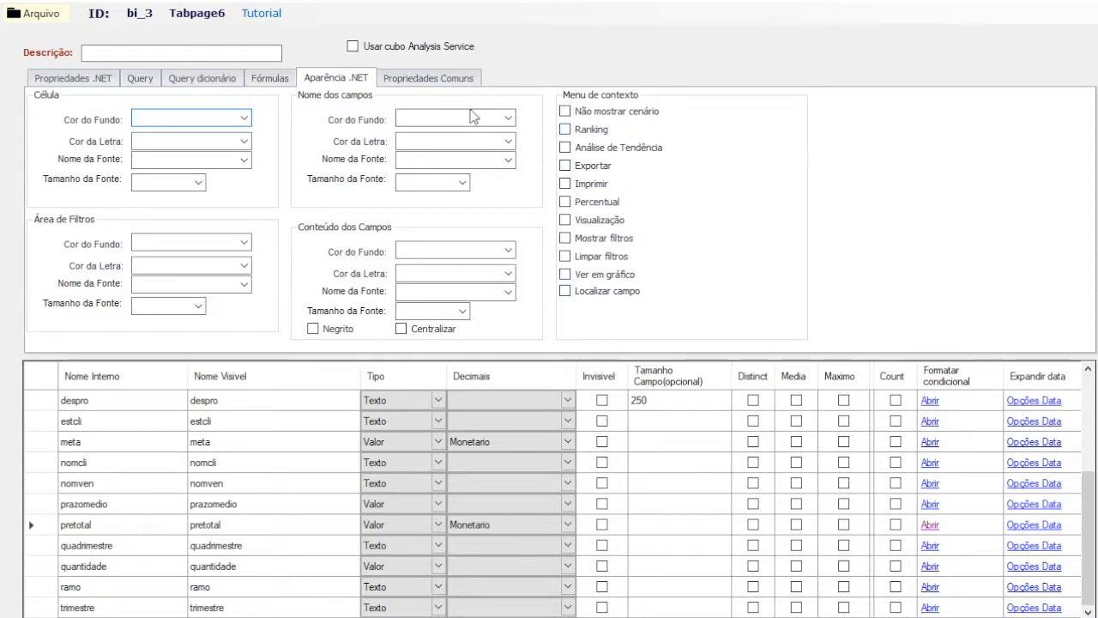
left_click(437, 78)
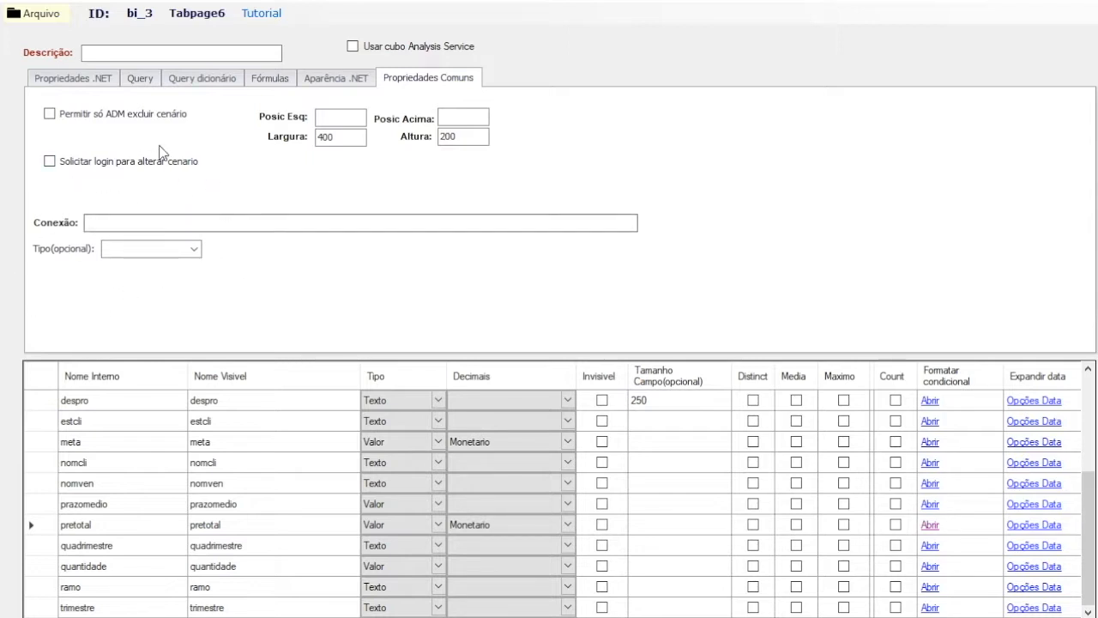
Step: Enable Não permitir SALVAR cenário padrão, Salvar Filtros and Totais em Negrito in the cube's .NET properties
left_click(103, 80)
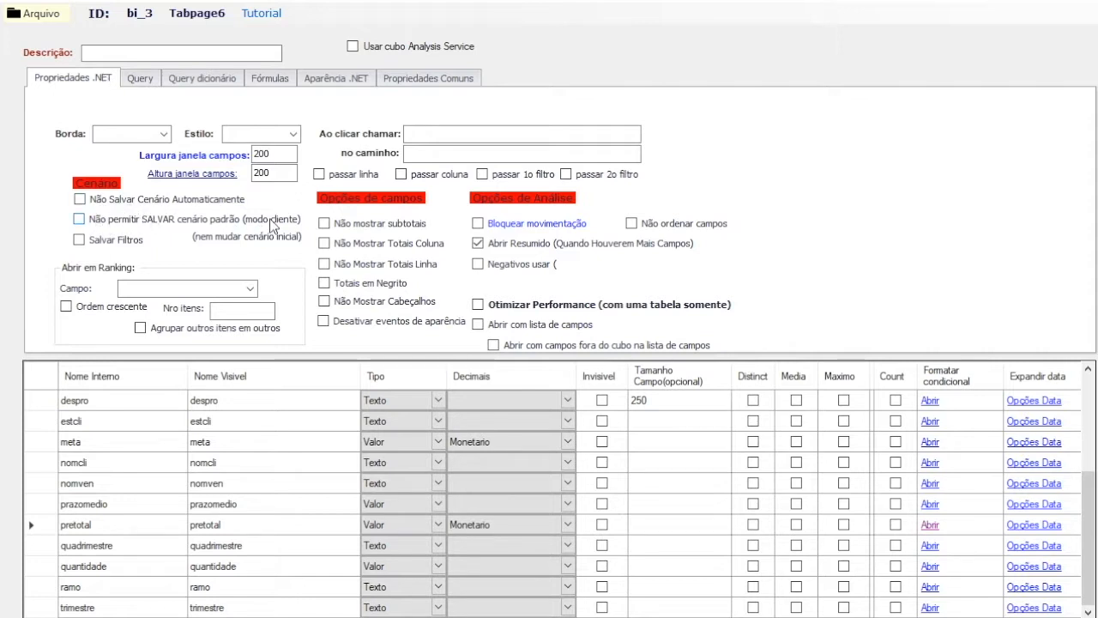
left_click(223, 223)
left_click(121, 241)
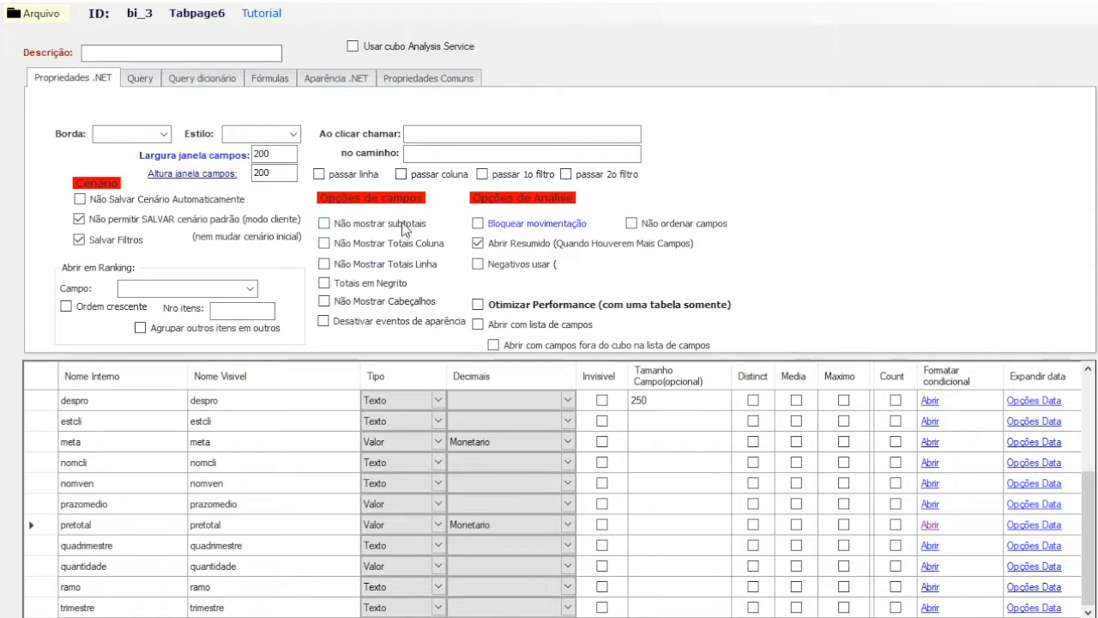
left_click(393, 284)
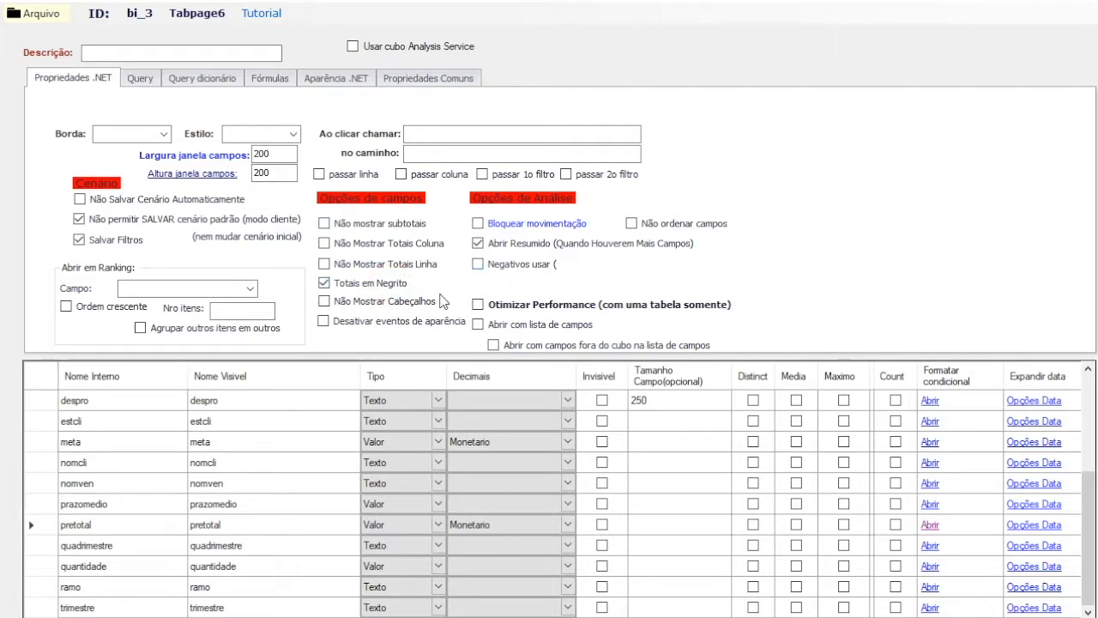
Step: Try ranking the cube by the pretotal field in ascending order, and clear the ranking settings
mouse_move(550, 225)
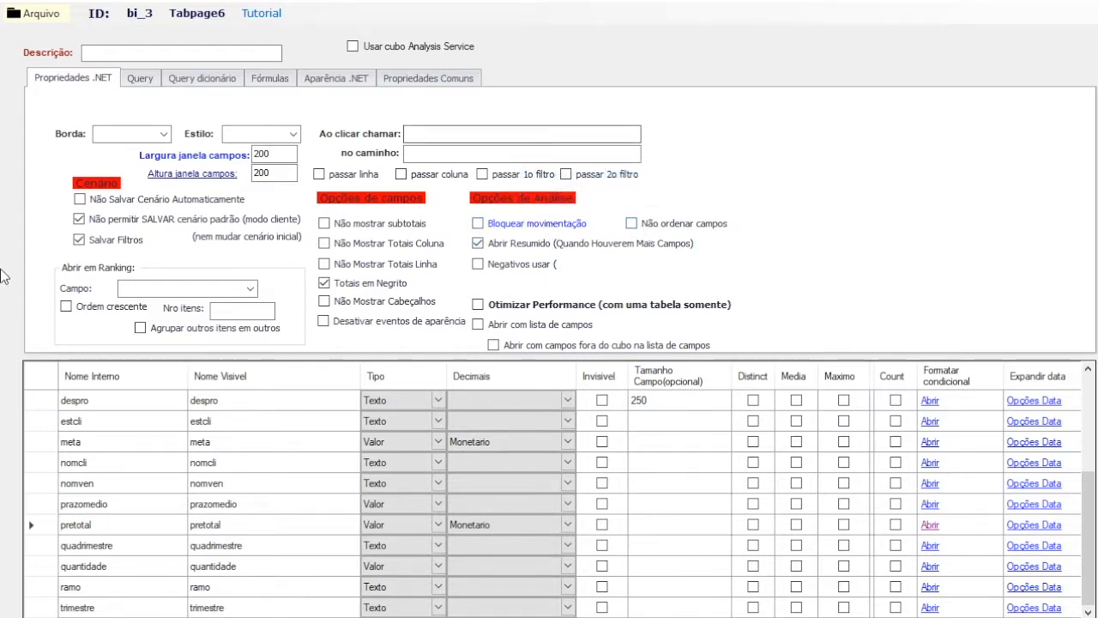
left_click(250, 289)
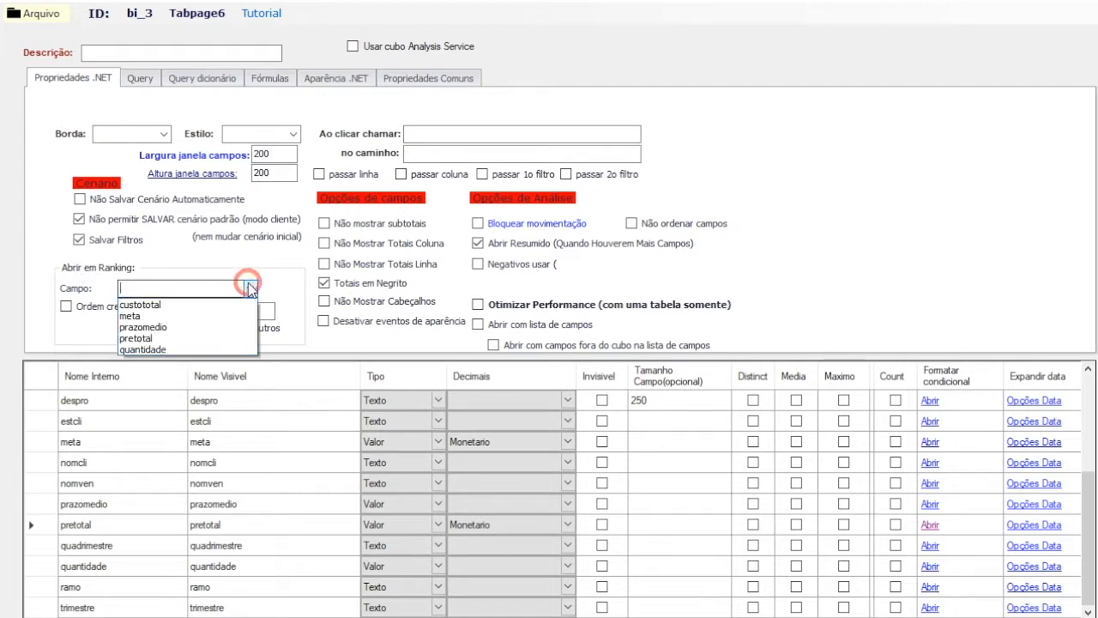
left_click(182, 338)
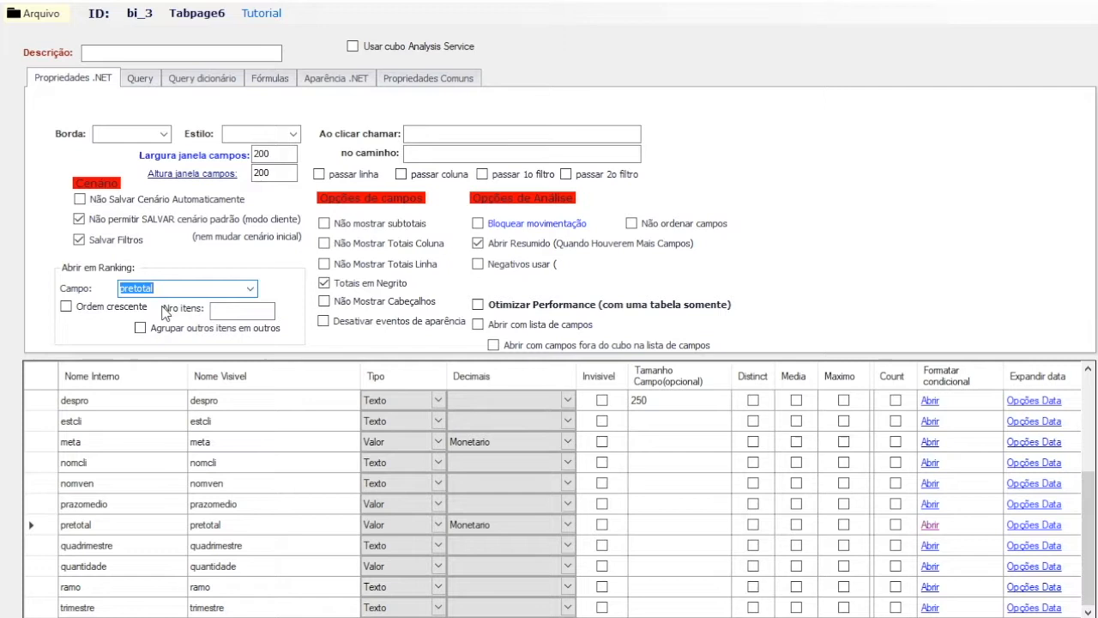
left_click(96, 313)
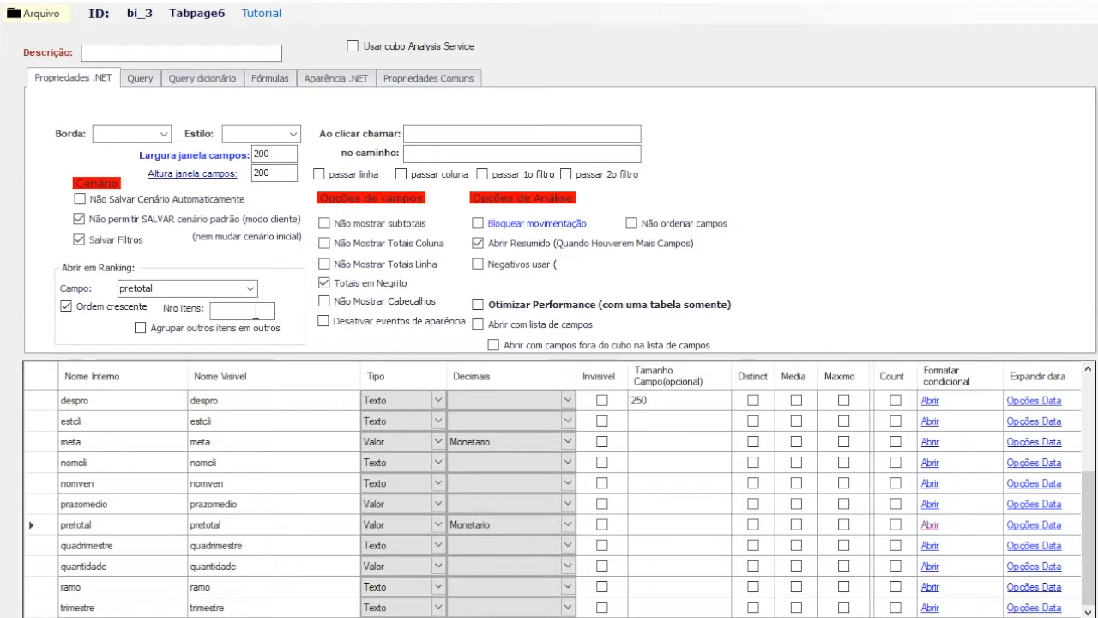
left_click(133, 307)
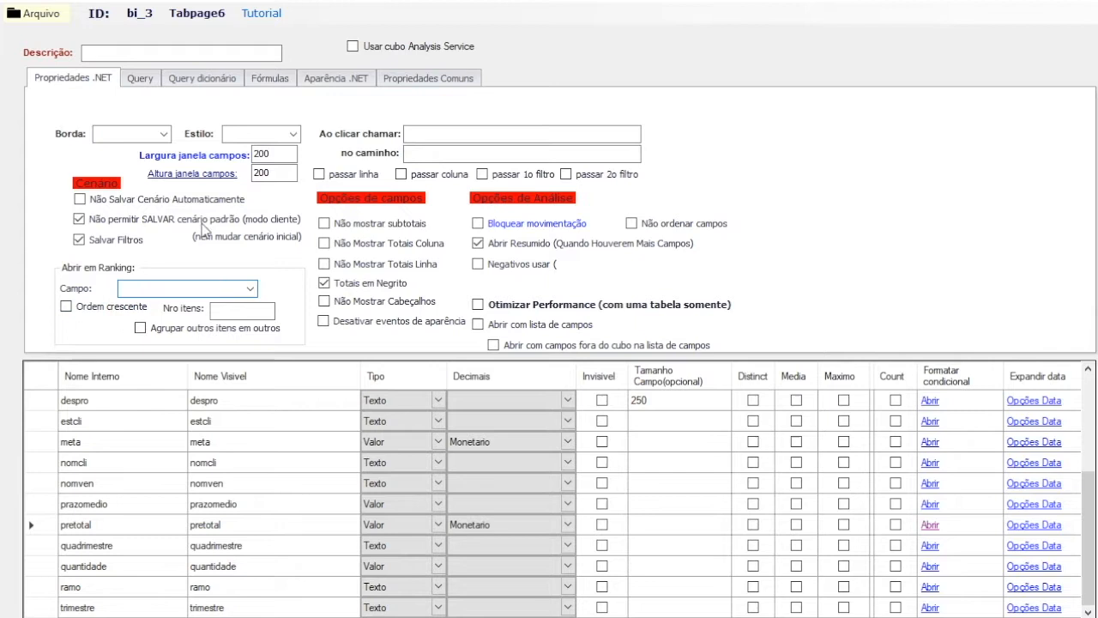
Step: Review the border (Borda) and style (Estilo) options available for the cube without choosing any
left_click(164, 134)
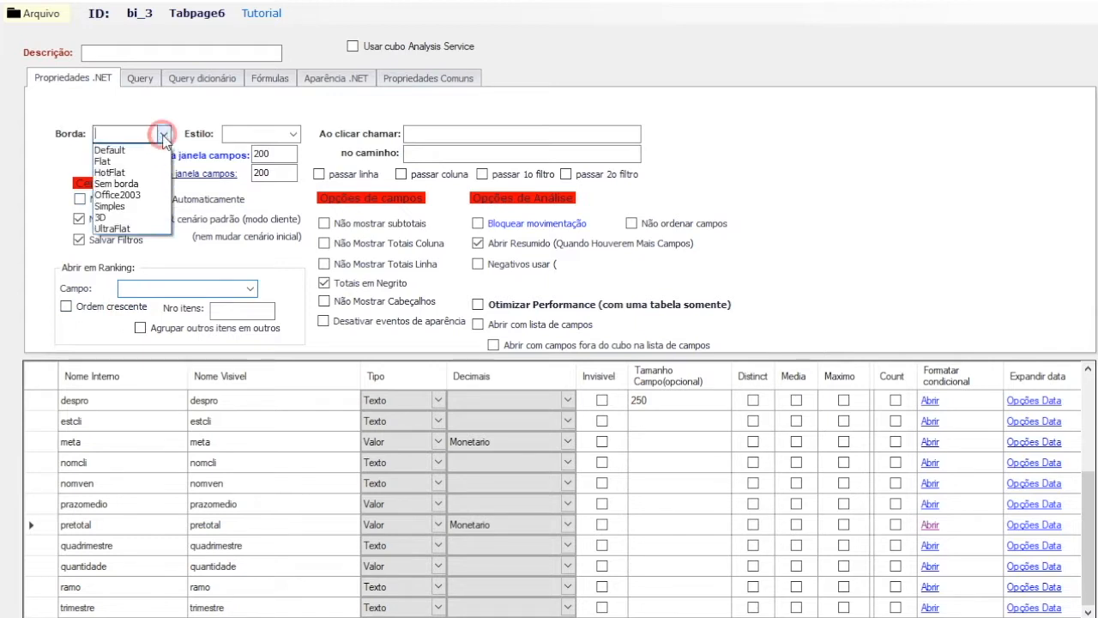
left_click(294, 135)
left_click(294, 134)
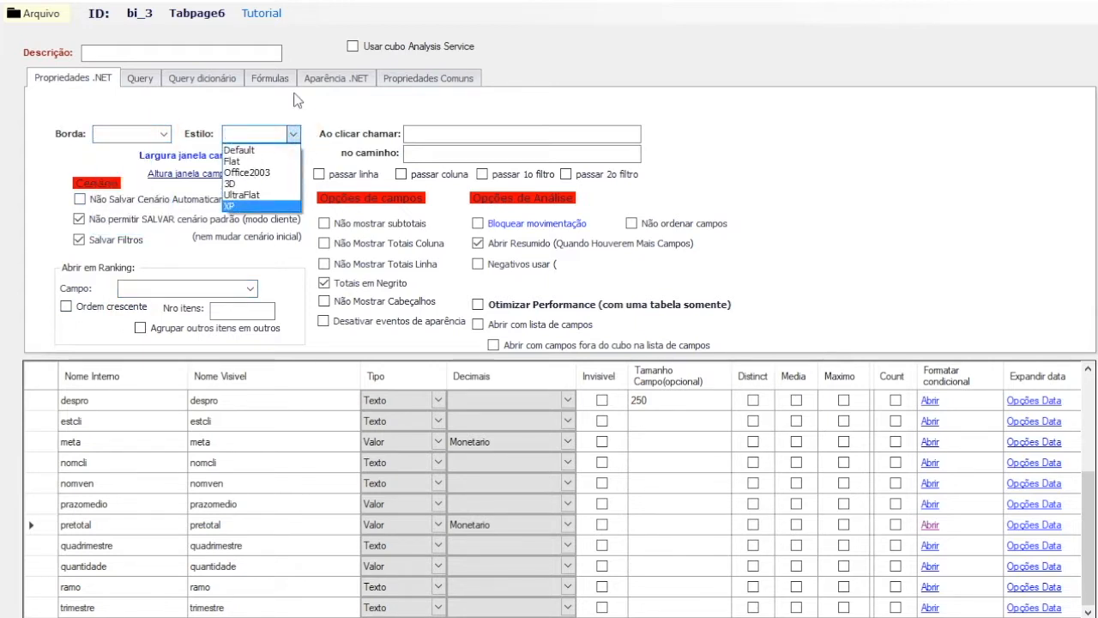
left_click(331, 121)
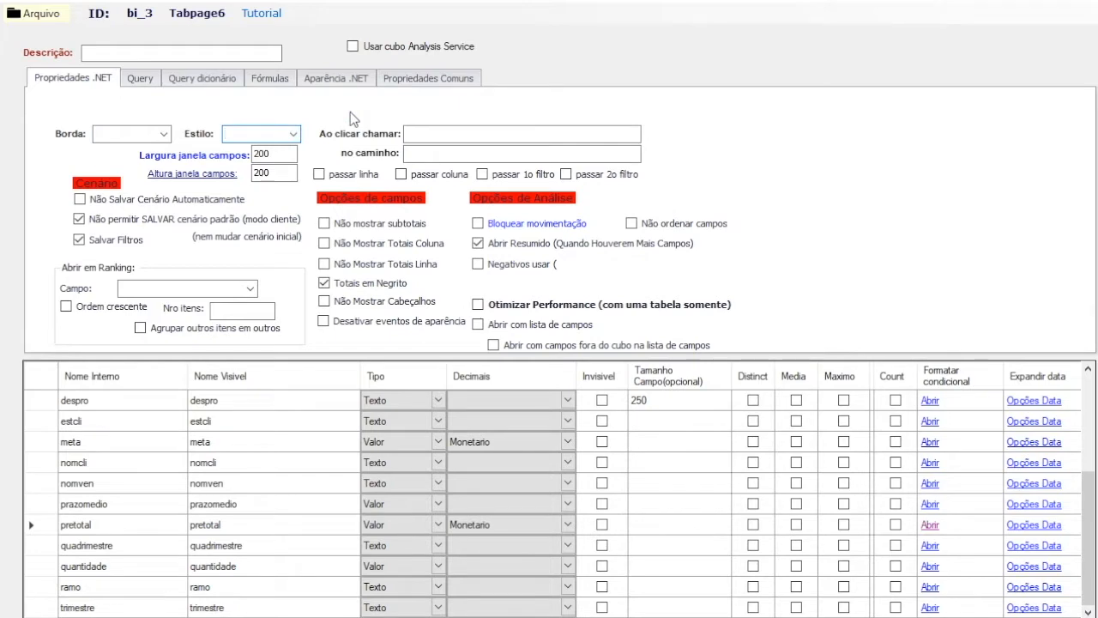
Step: Save the cube's configuration and return to the cube in BI Online
left_click(58, 26)
left_click(64, 50)
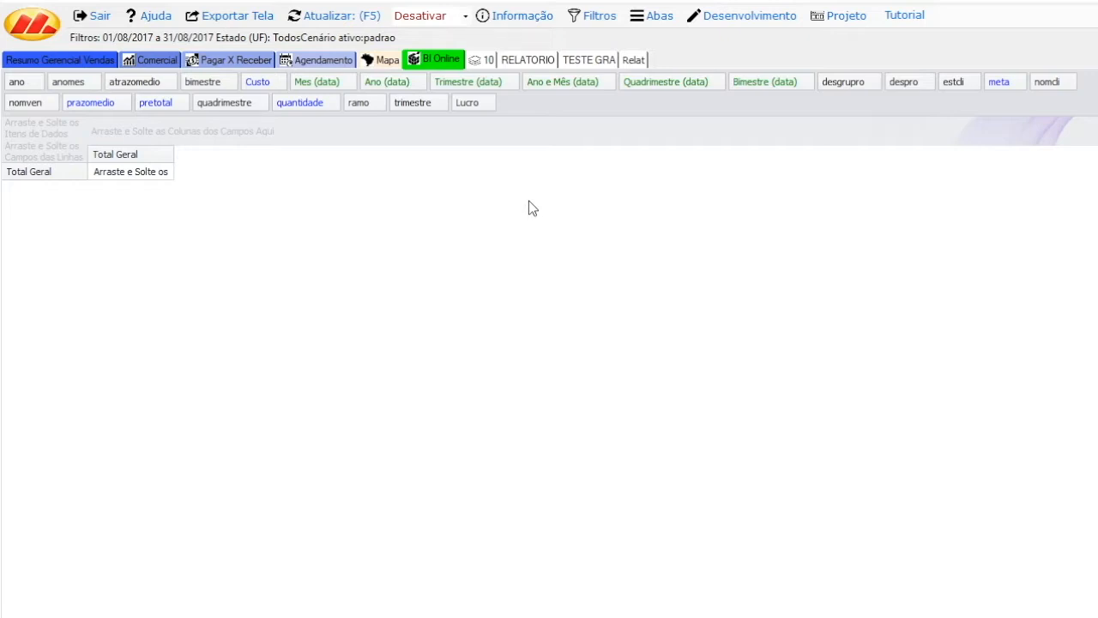
Step: Lay out the cube with pretotal as data, nomven and desgrupro as row fields, and Mes (data) as the column field
left_click_drag(142, 107, 59, 134)
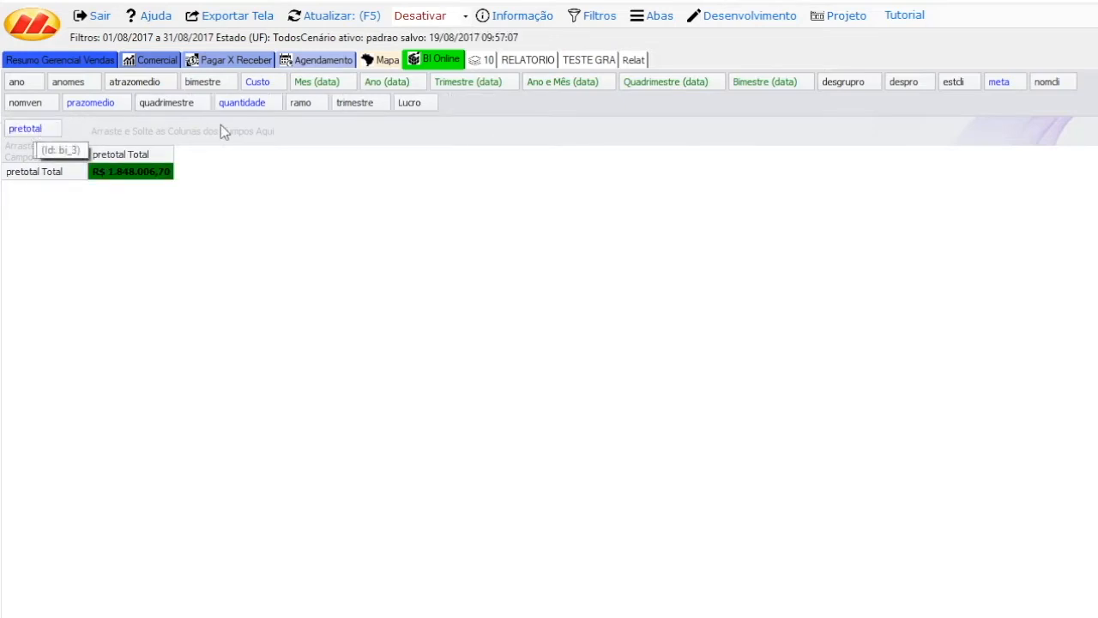
left_click_drag(28, 104, 34, 156)
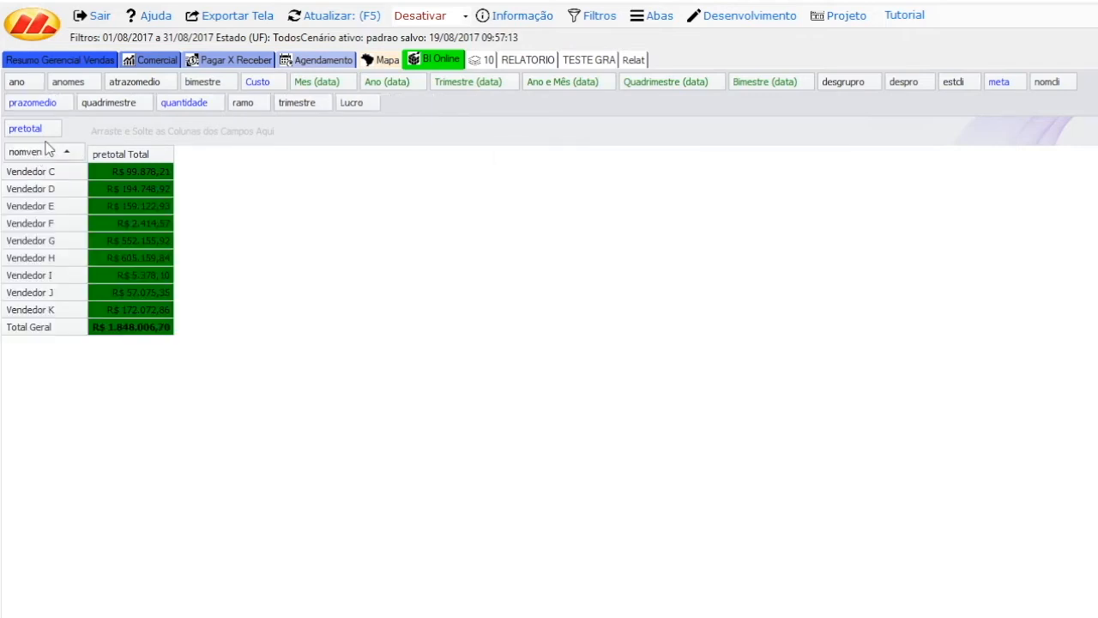
left_click_drag(321, 81, 139, 136)
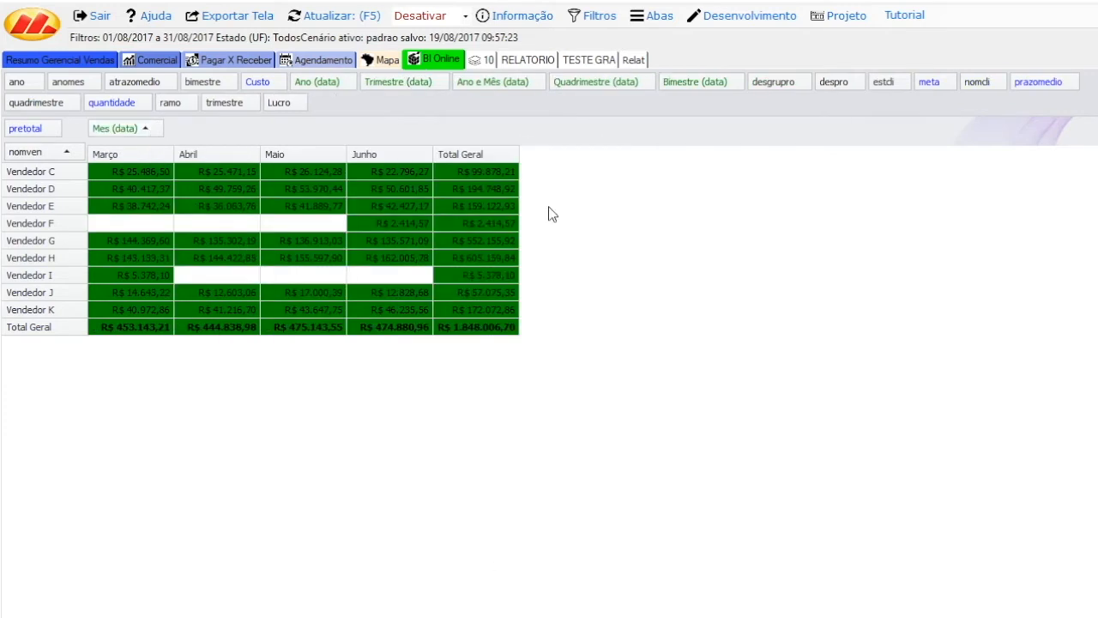
left_click_drag(783, 80, 82, 163)
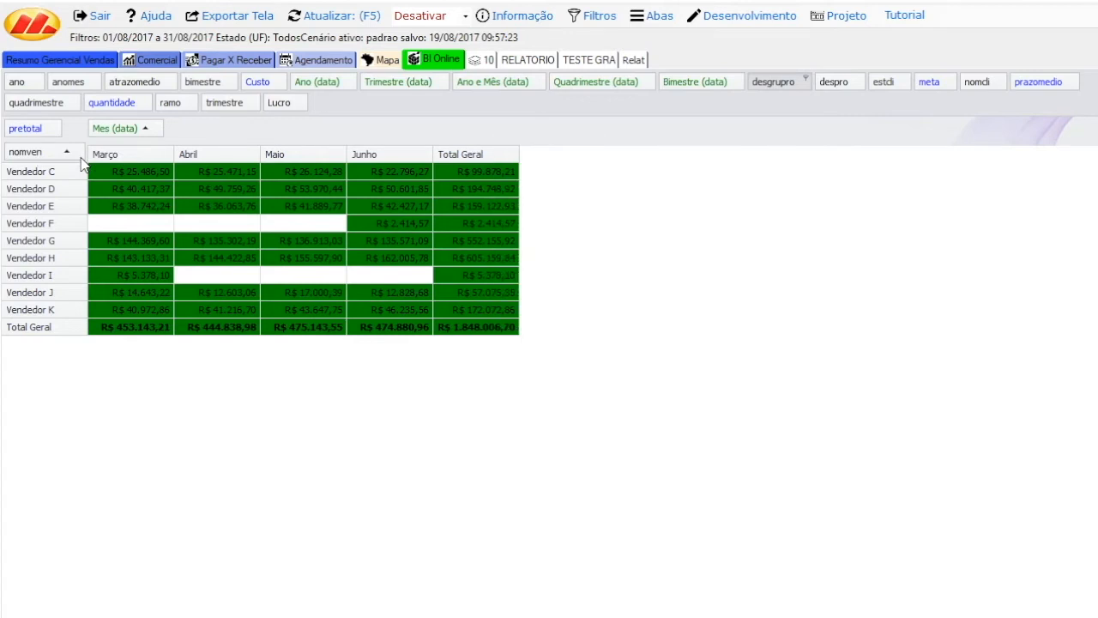